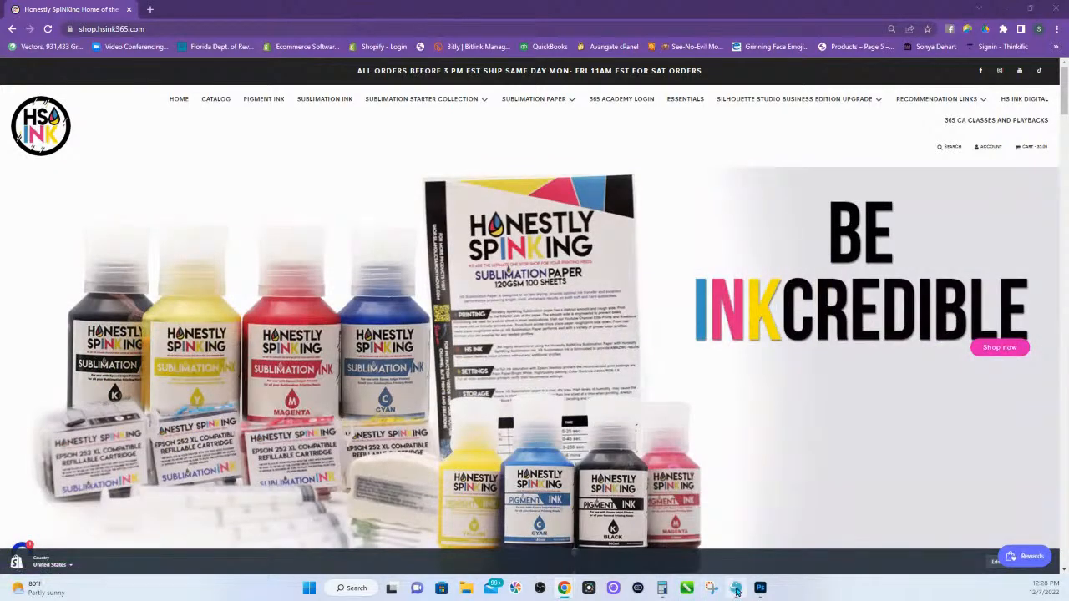
- Switch to Silhouette Studio and examine the page setup of the Most Likely Christmas Shirts DTF print file, including its machine option None
left_click(736, 589)
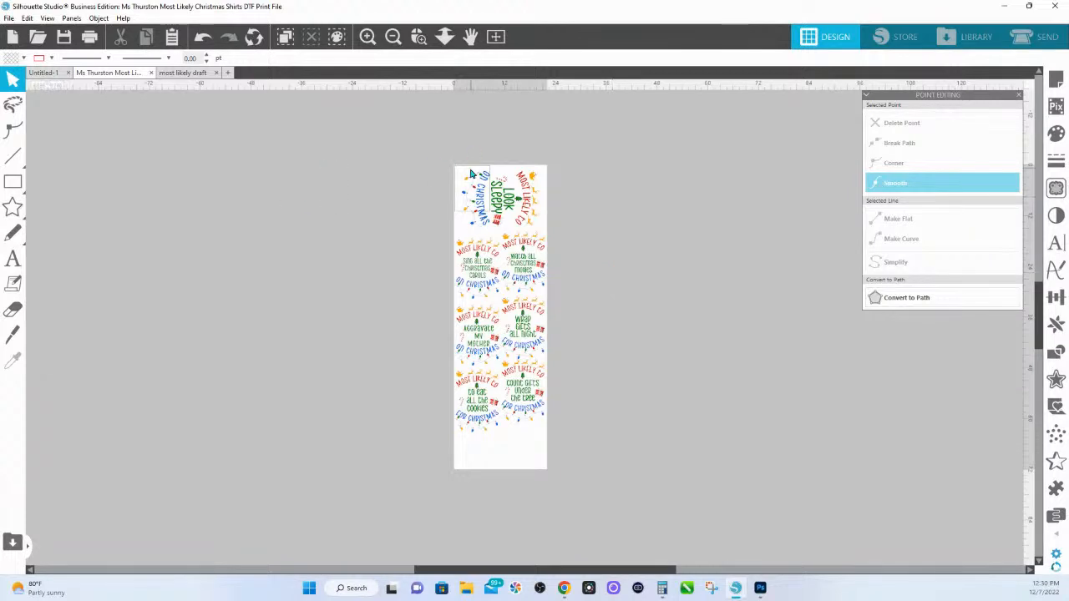
left_click(419, 36)
left_click_drag(407, 162, 515, 246)
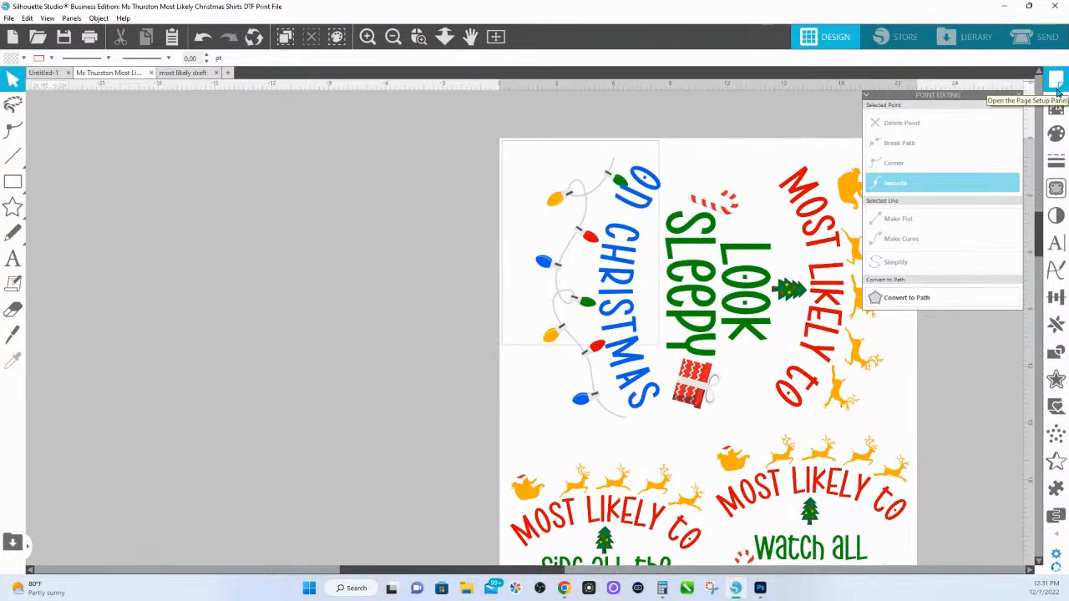
left_click(1057, 80)
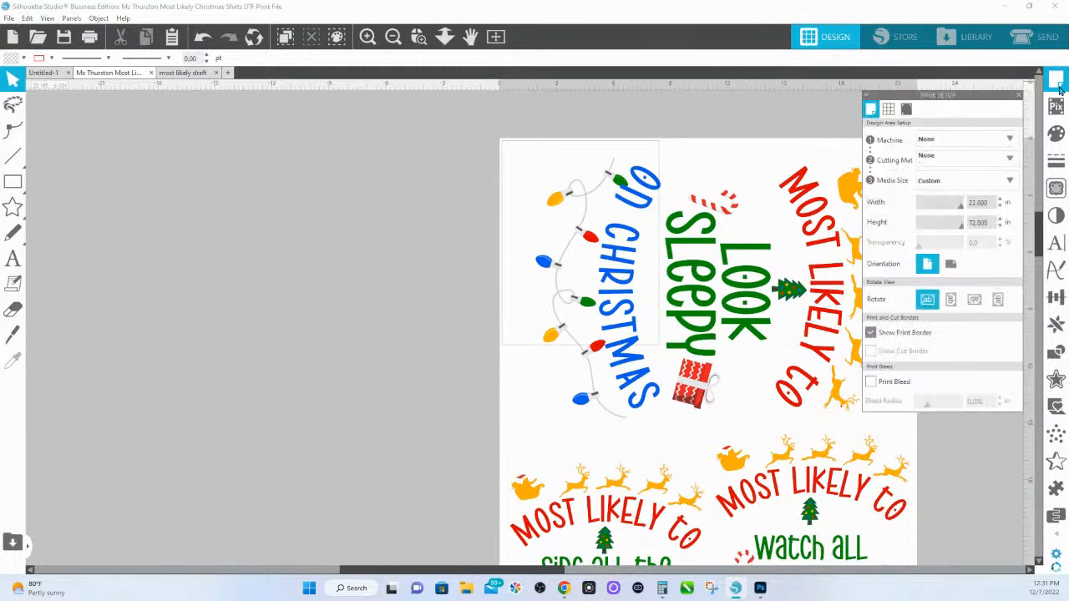
left_click(937, 142)
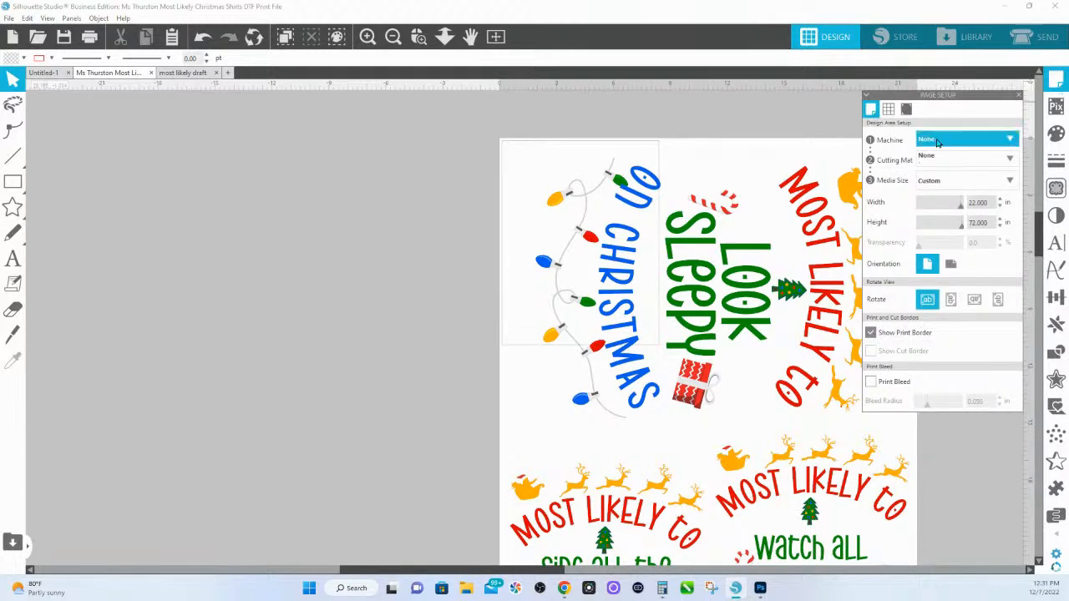
left_click(940, 158)
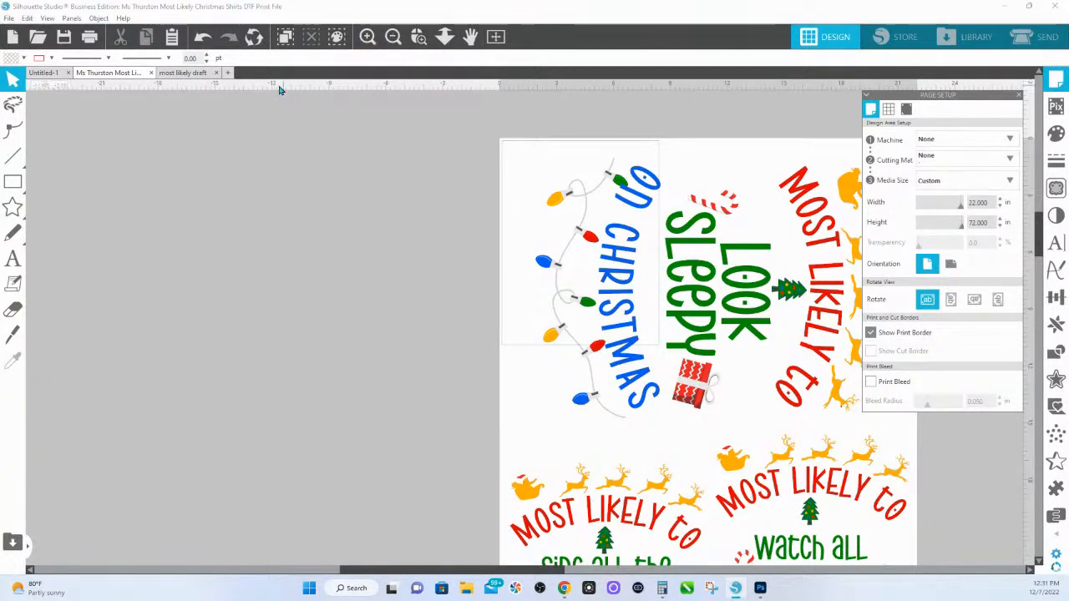
- View the most likely draft document, return to the Christmas shirts DTF print file and begin saving it under a new name
left_click(192, 73)
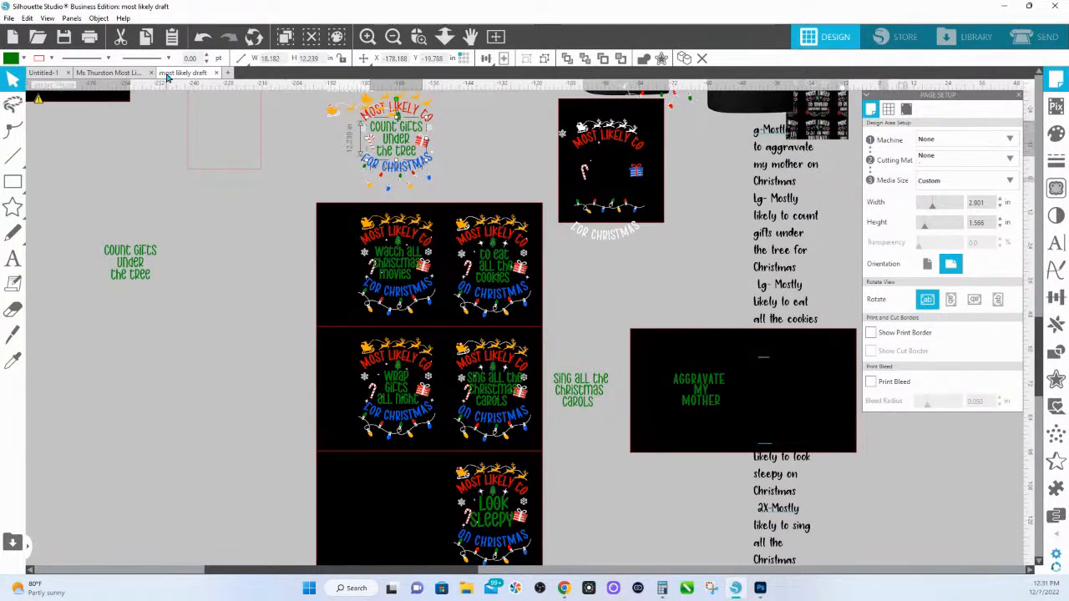
left_click(126, 75)
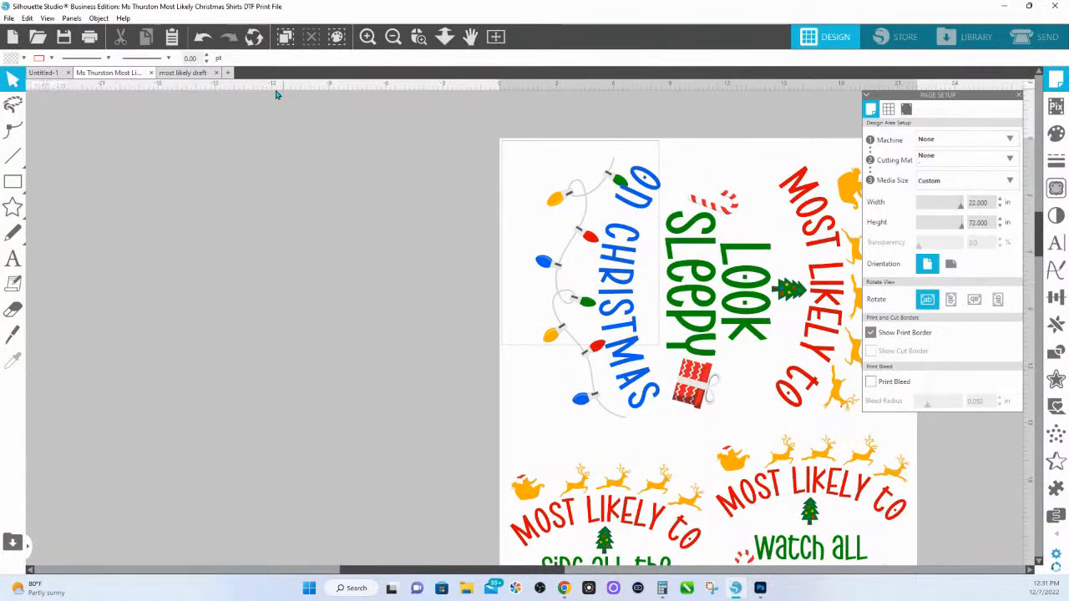
left_click(9, 20)
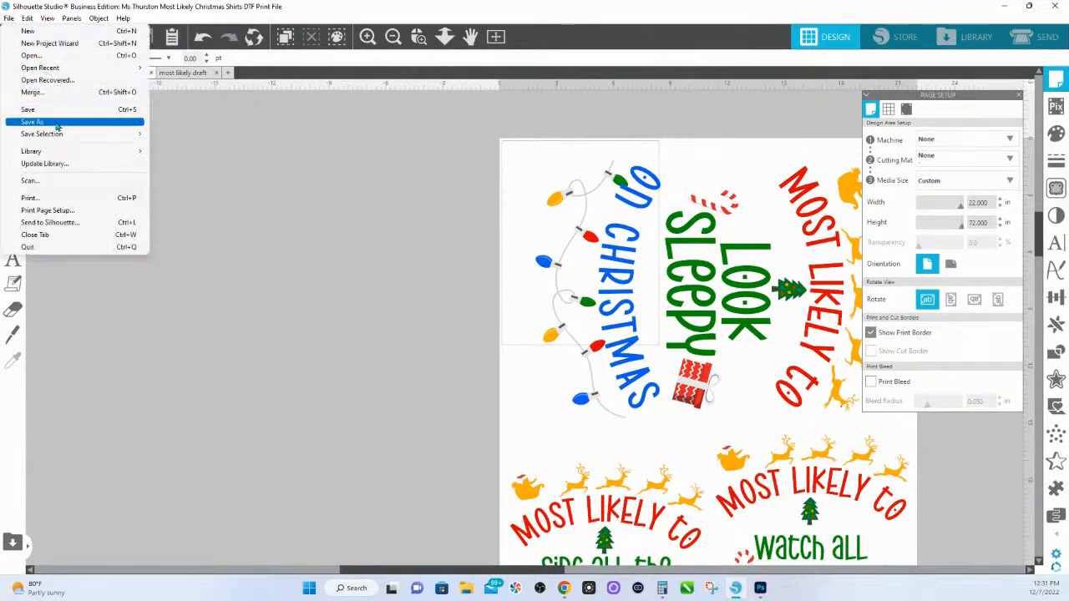
mouse_move(57, 124)
left_click(198, 123)
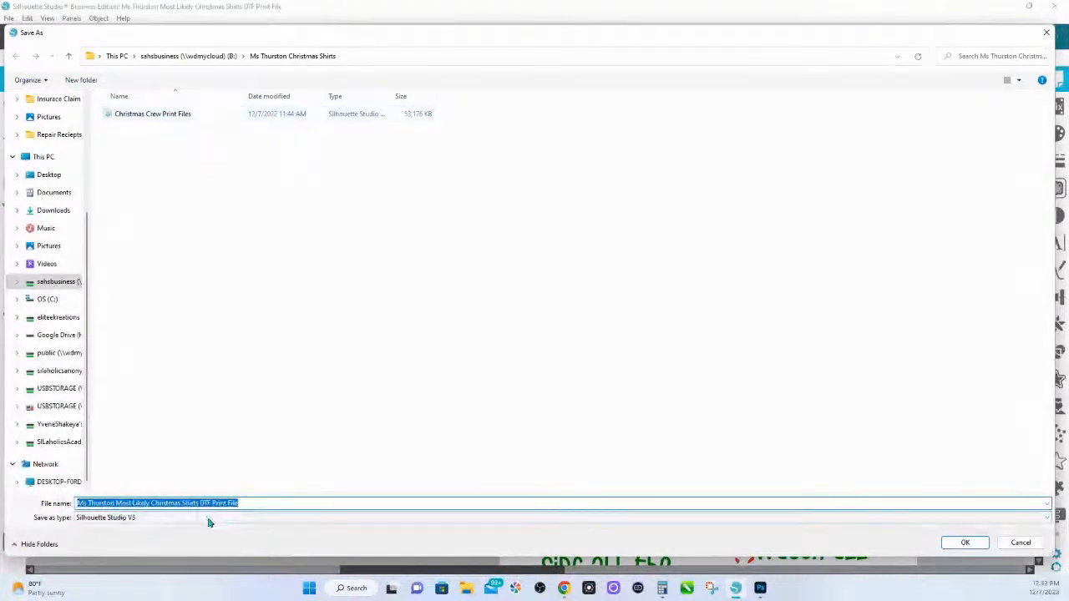
- Try Portable Document Format as the save type for the Christmas shirts print file
left_click(163, 519)
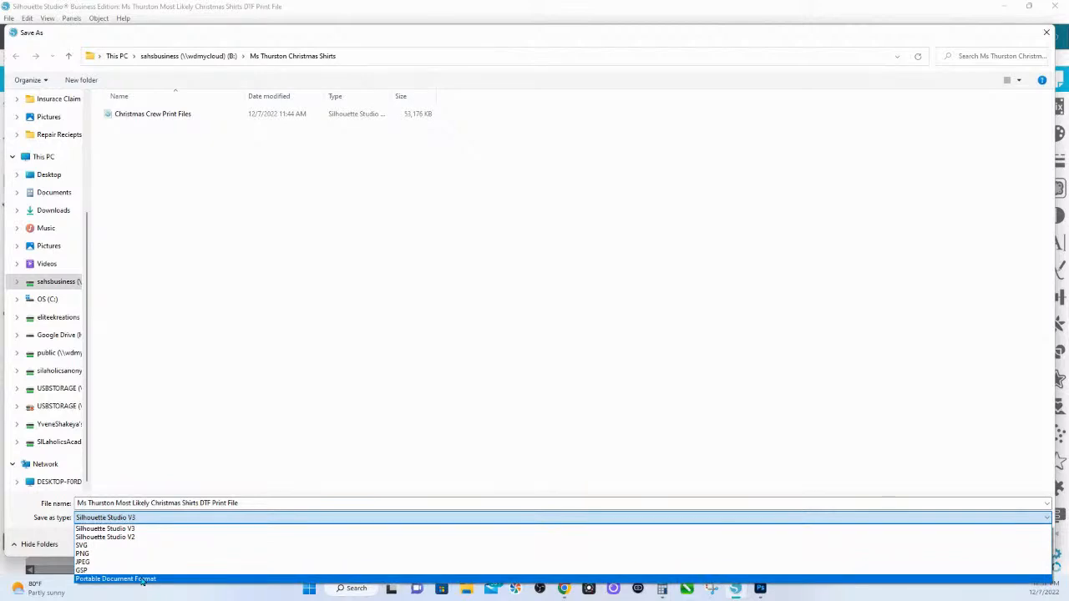
left_click(190, 571)
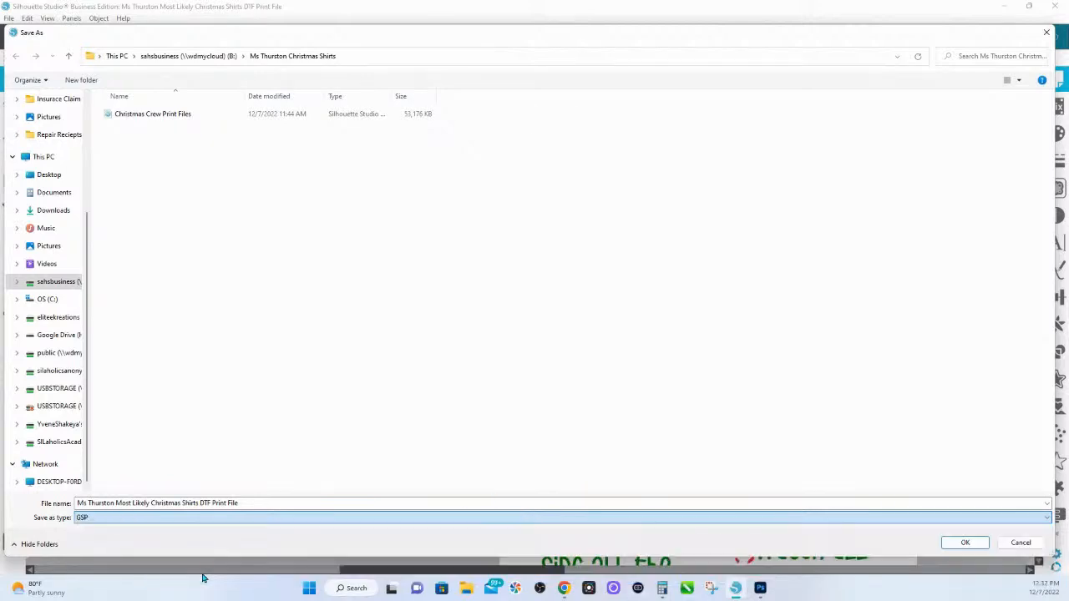
left_click(184, 518)
left_click(129, 578)
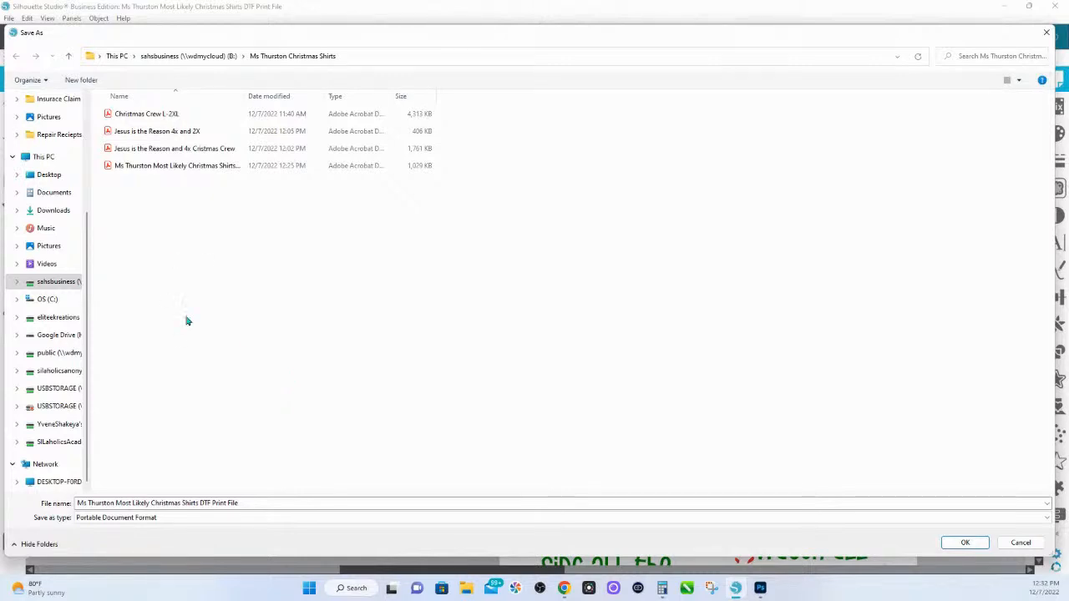
- Save the Christmas shirts DTF print file in PNG format, adding "PNG SS" to the end of its file name
left_click(158, 519)
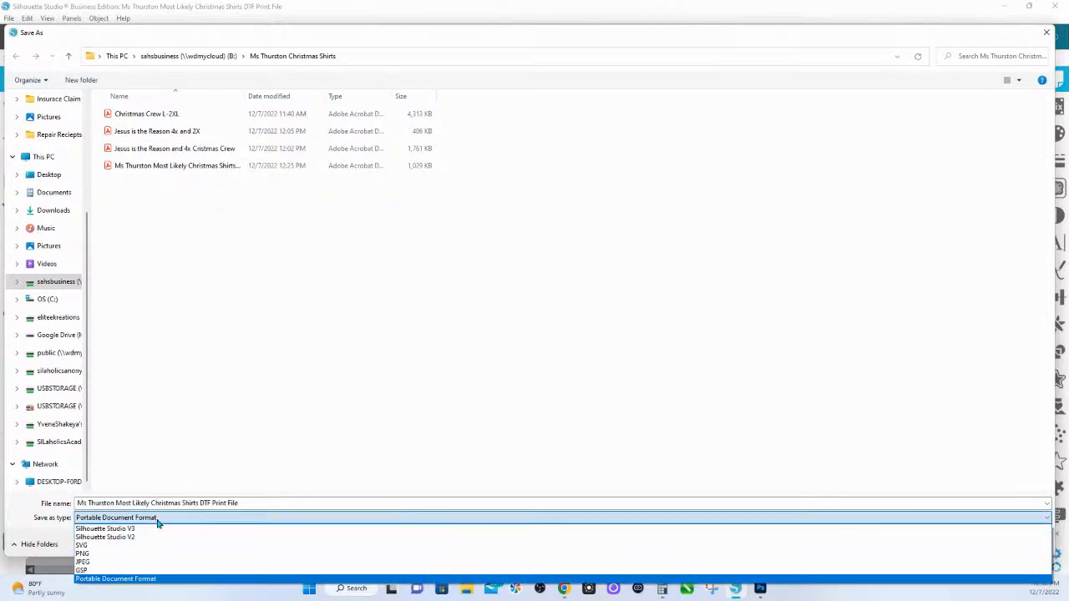
left_click(112, 556)
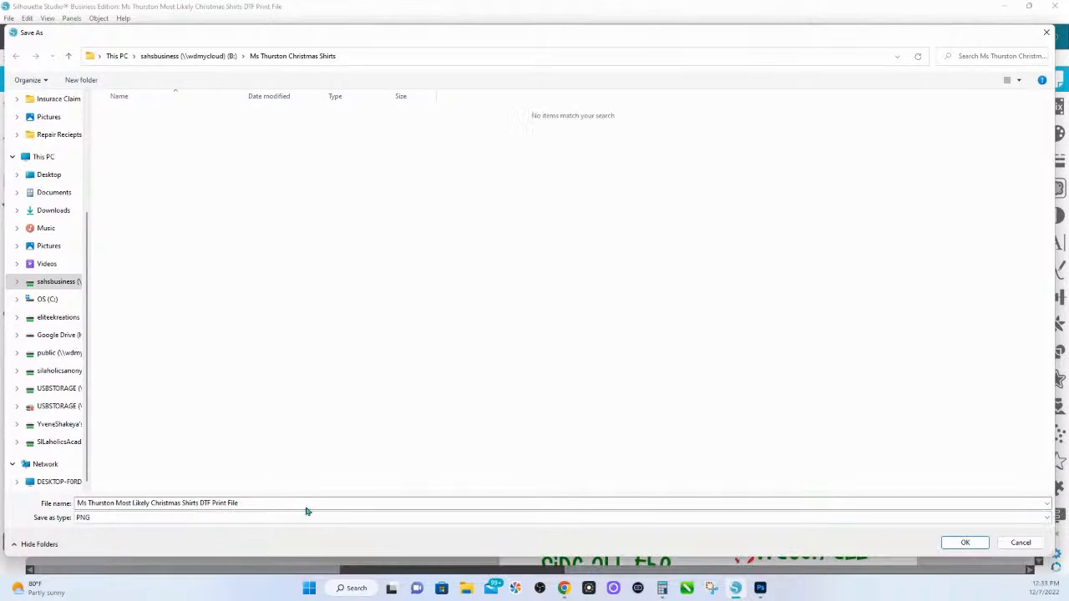
left_click(265, 503)
left_click(264, 503)
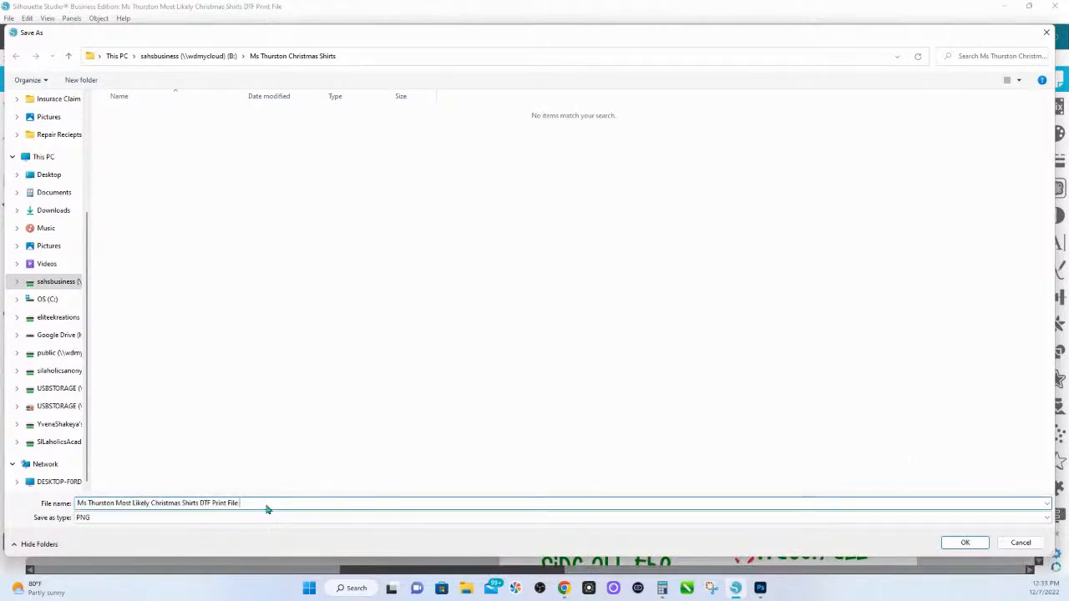
type("PNG SS")
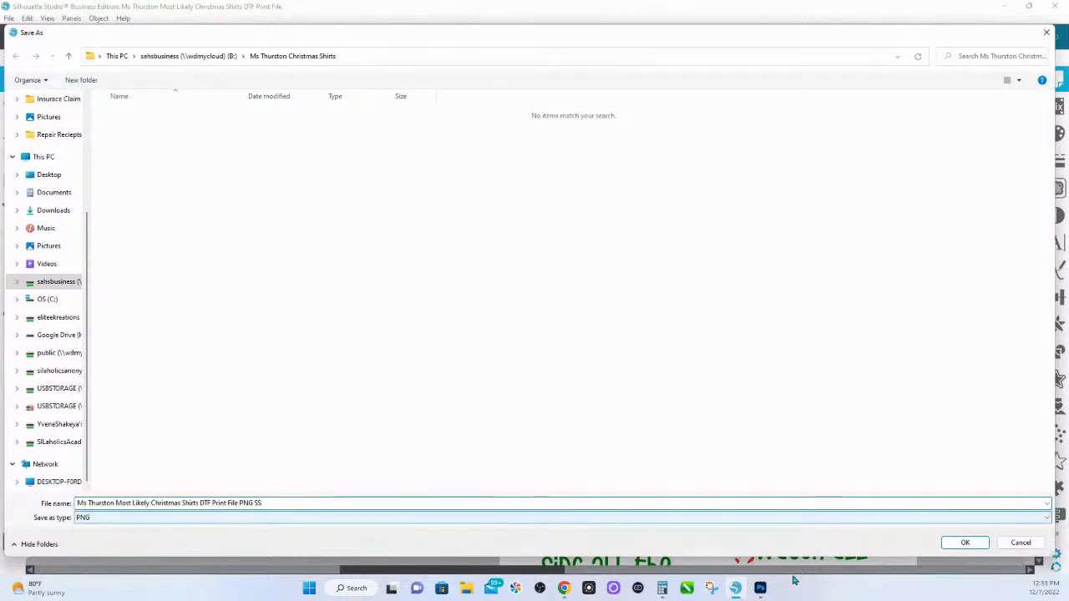
left_click(966, 543)
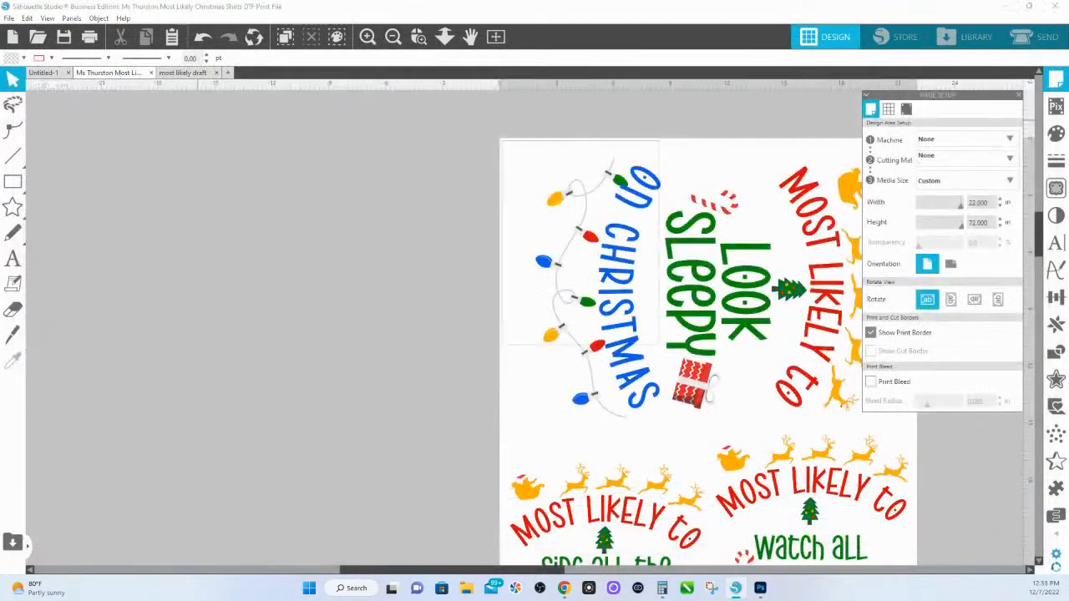
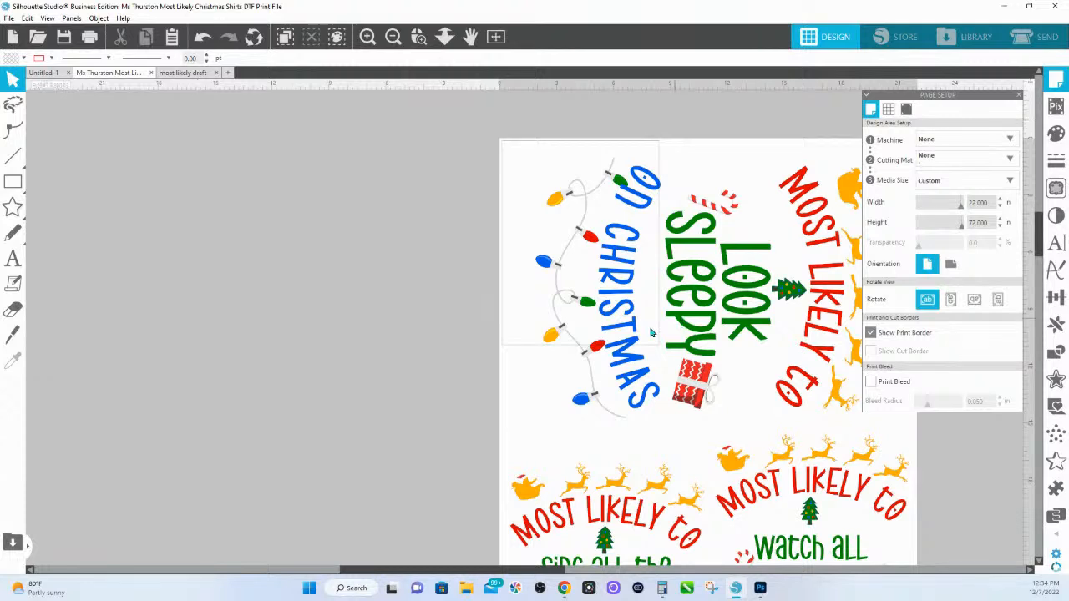
- Switch to Photoshop and import Christmas Crew L-2XL.pdf from the customer's Christmas Shirts folder on the sahsbusiness drive
left_click(760, 588)
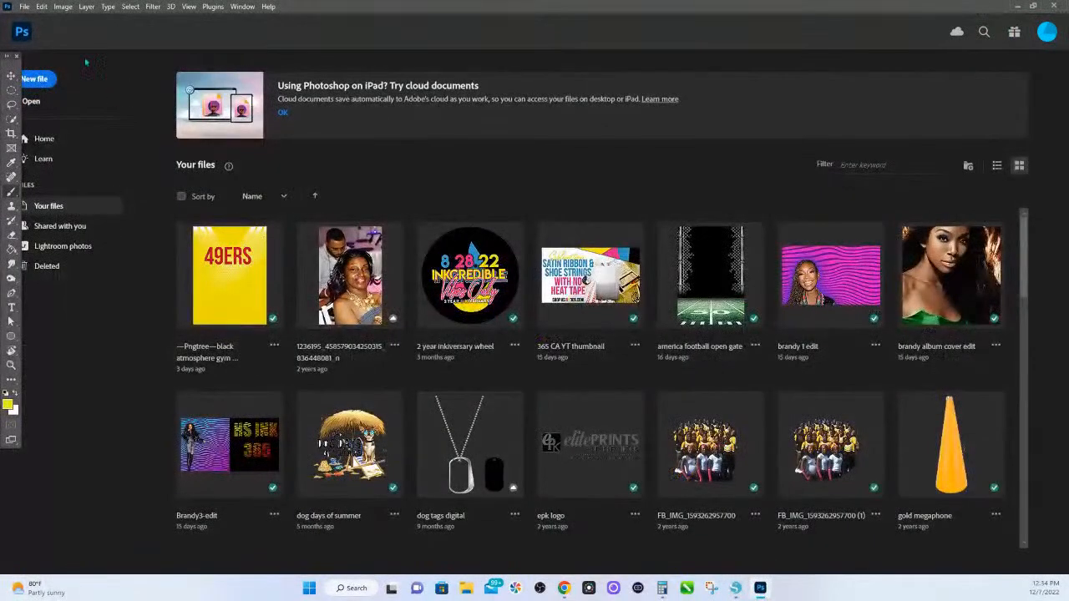
left_click(24, 7)
left_click(37, 30)
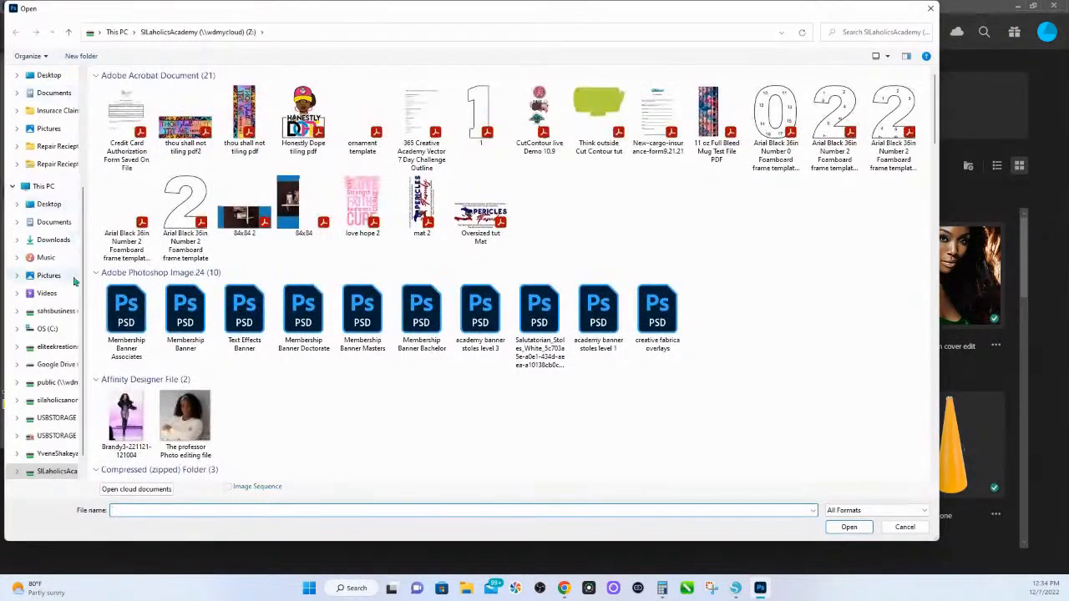
left_click(75, 311)
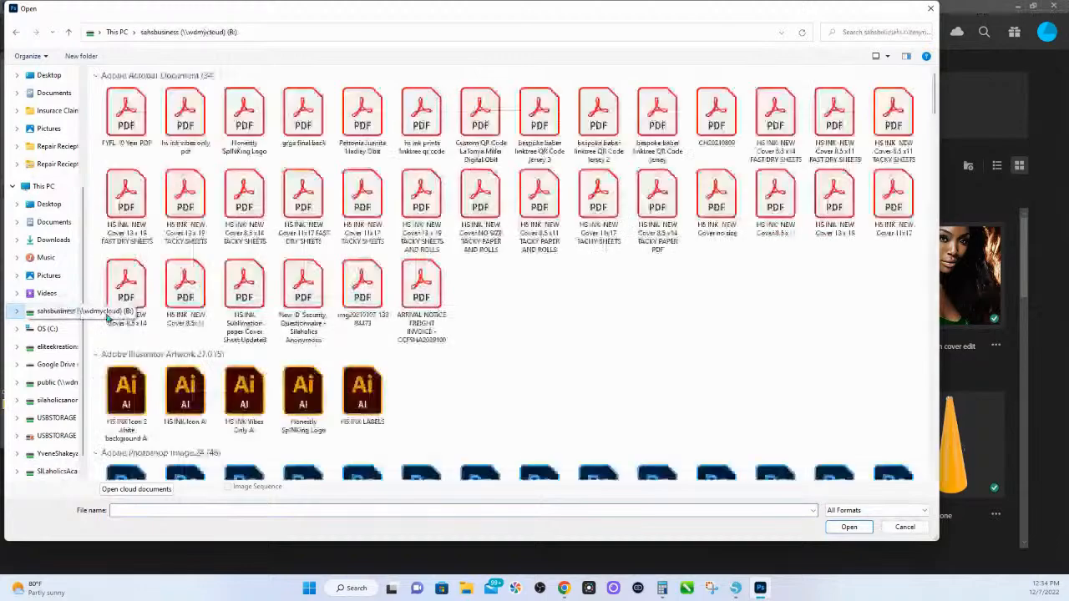
scroll(501, 292, "down", 10)
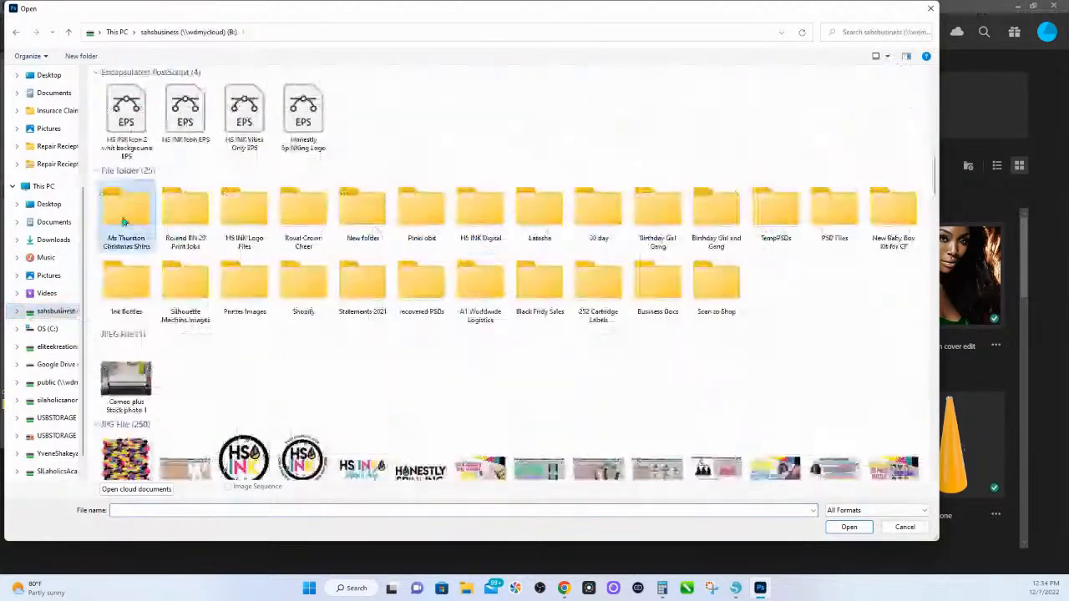
double_click(122, 221)
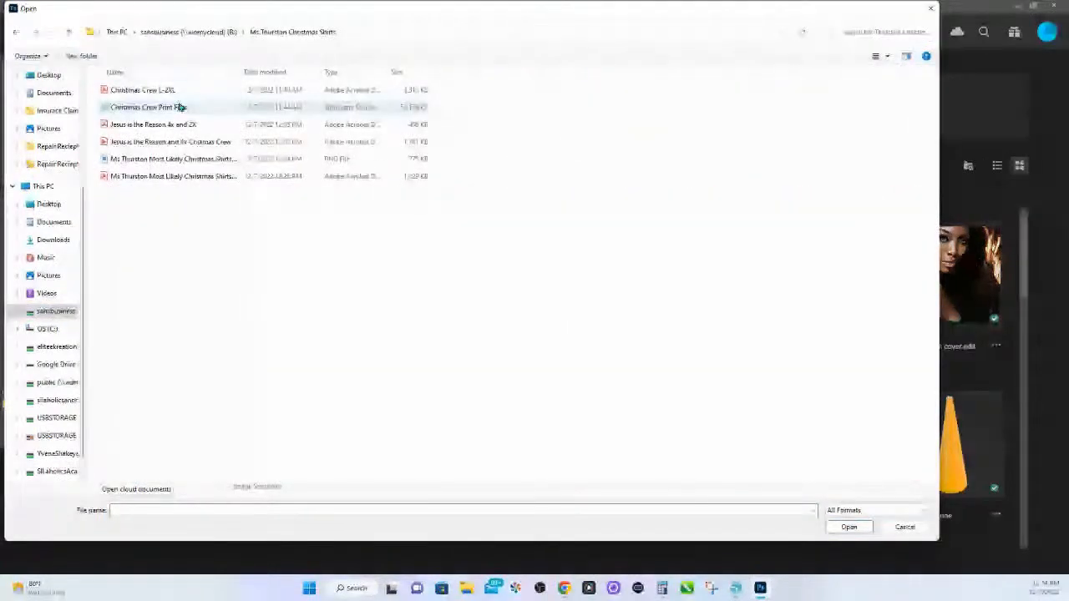
double_click(142, 90)
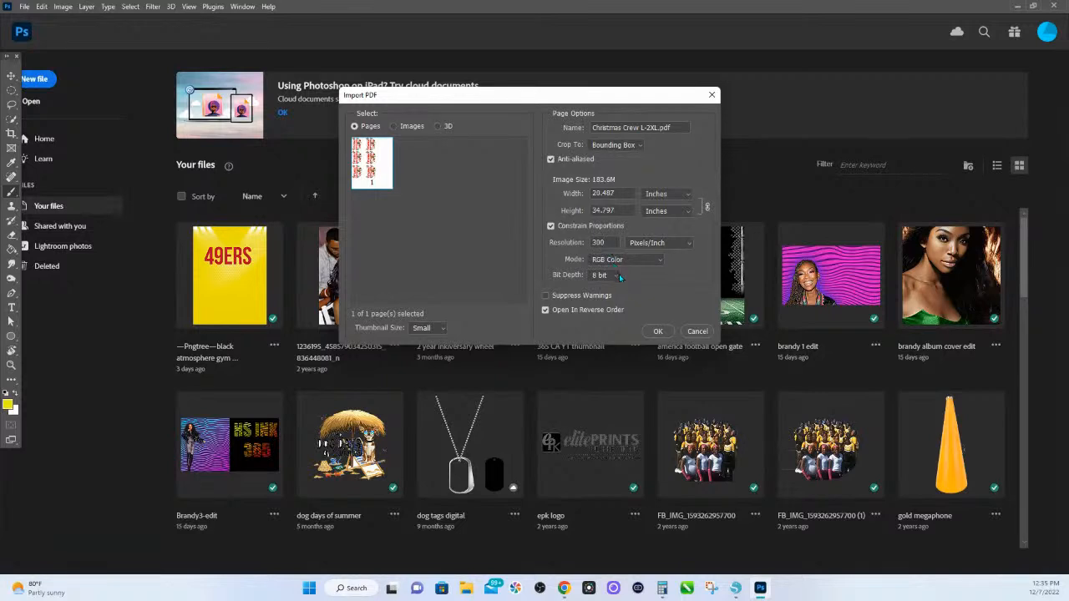
left_click(654, 334)
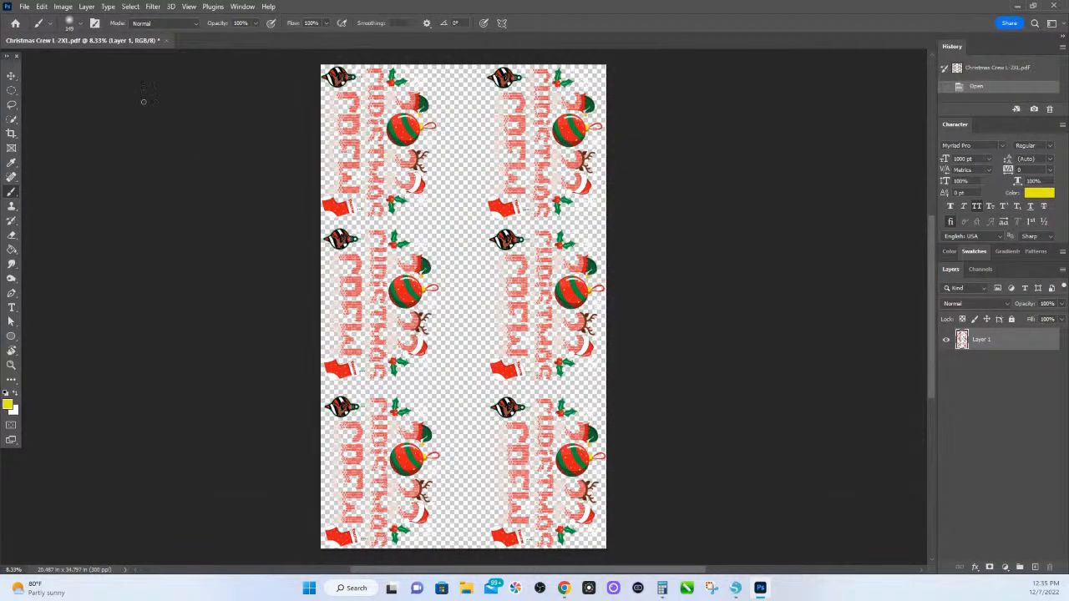
- Start a quick PNG export of Christmas Crew L-2XL into the customer's Christmas Shirts folder on the sahsbusiness drive
left_click(24, 6)
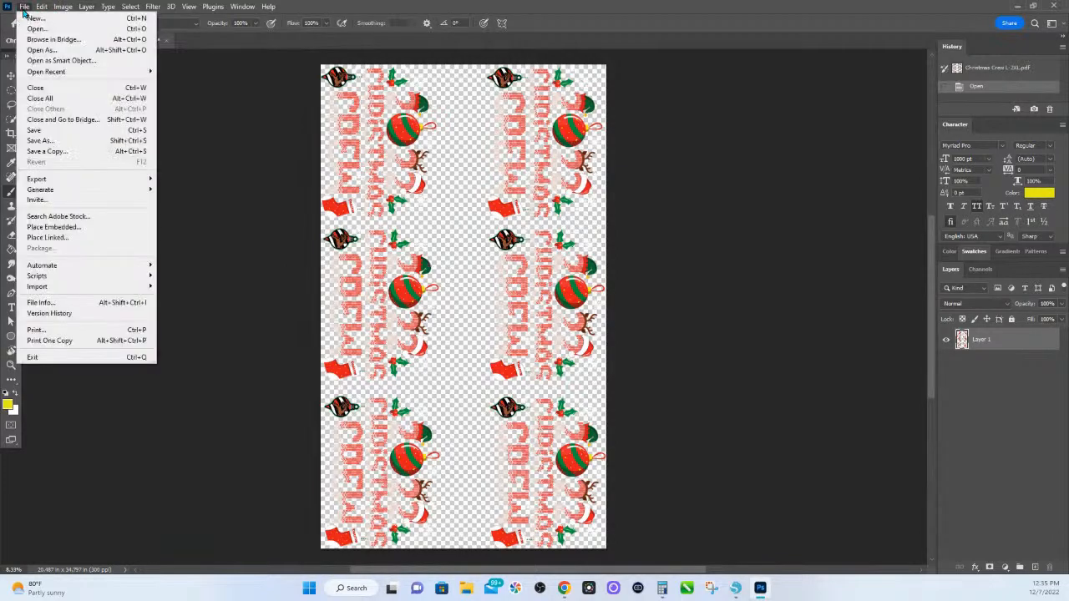
mouse_move(54, 185)
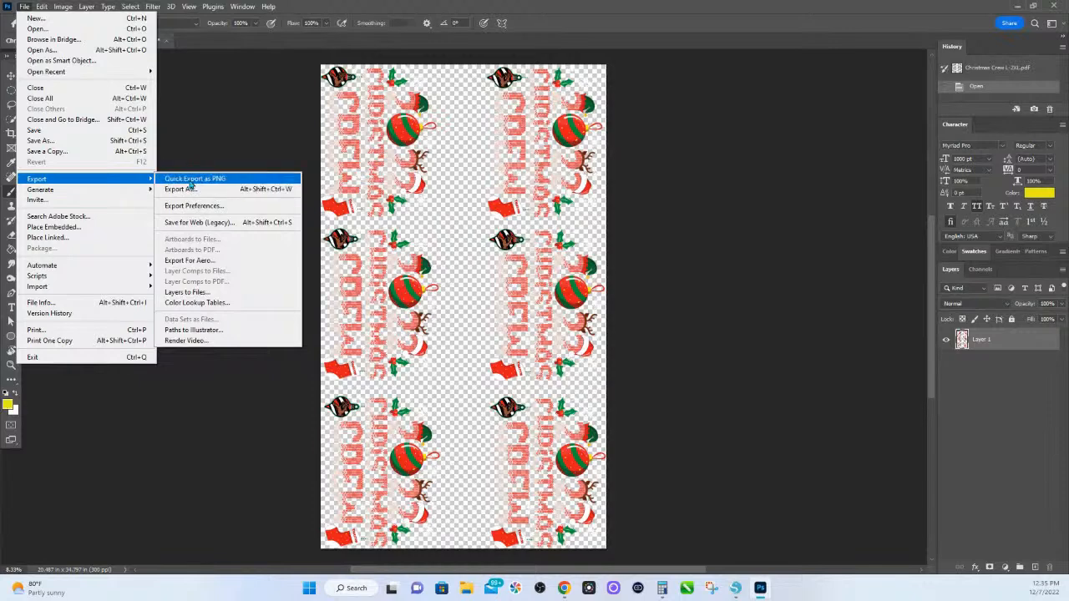
left_click(191, 180)
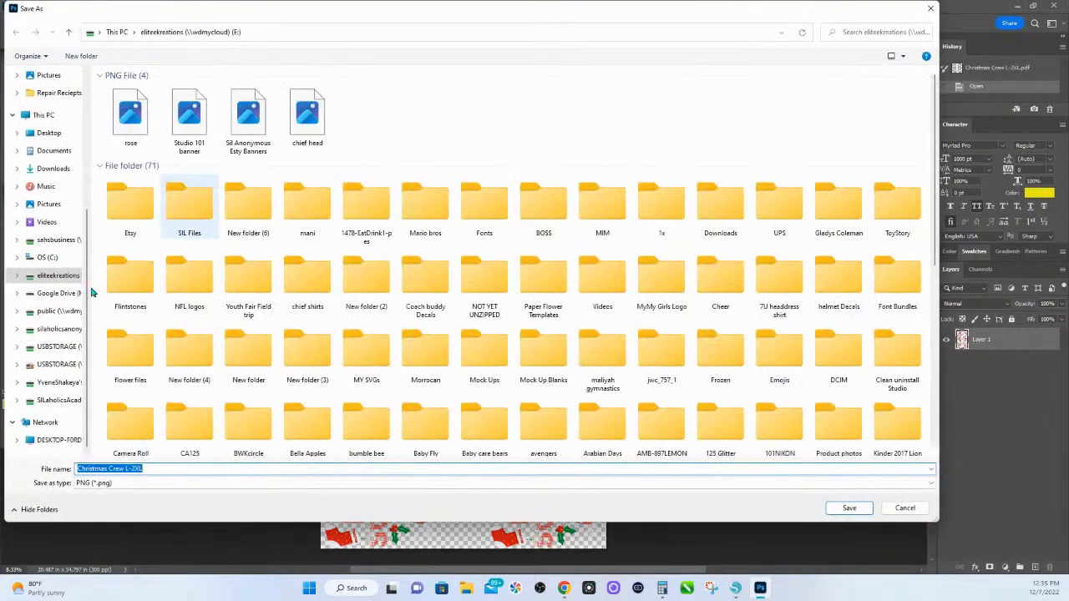
left_click(51, 239)
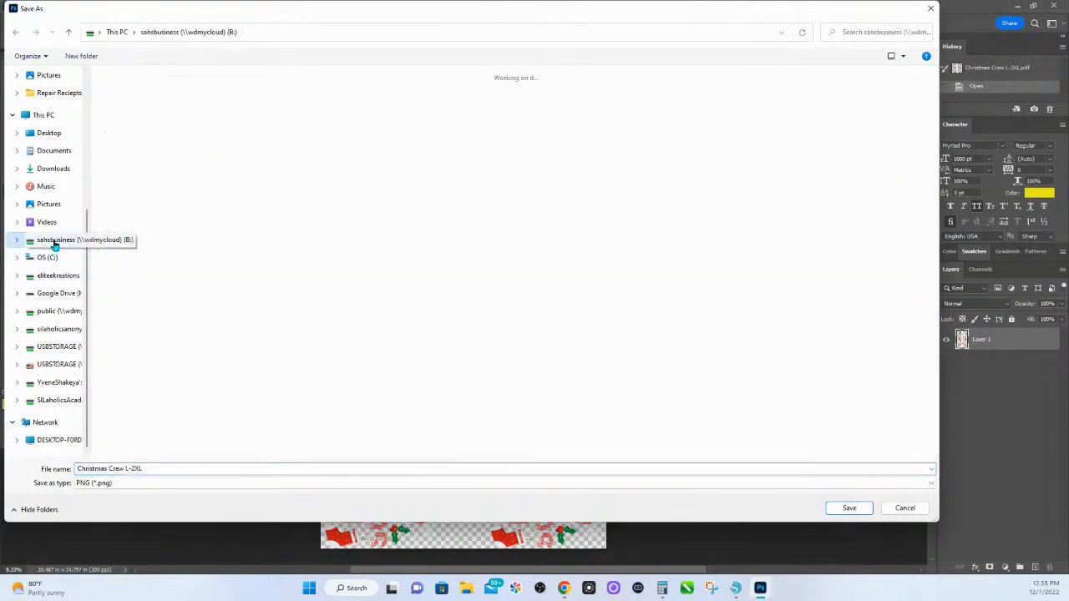
double_click(122, 114)
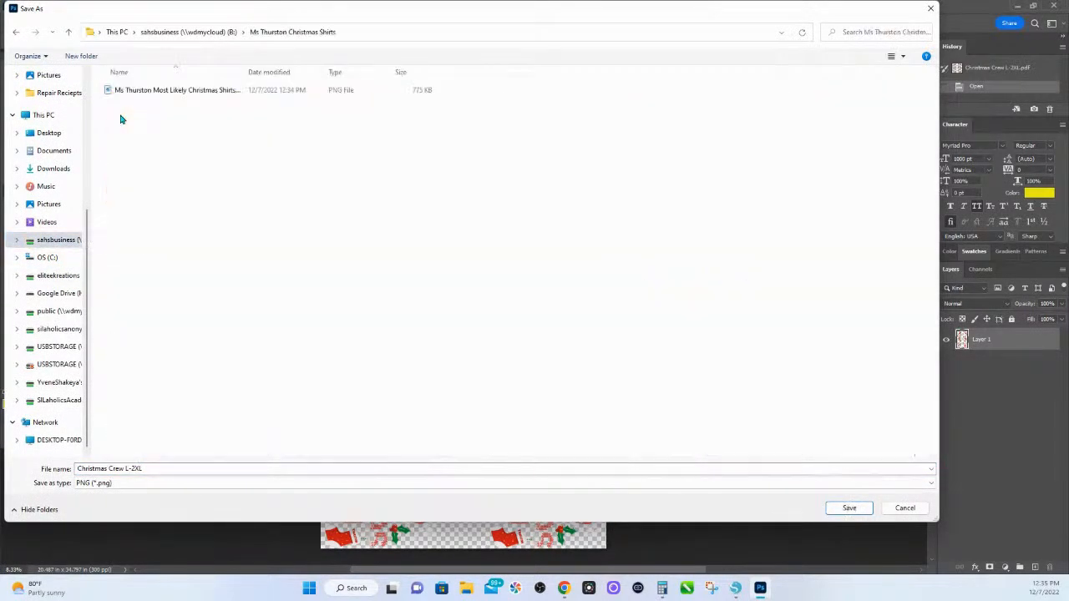
- Create a subfolder named with the customer's name followed by "Holiday Shirt Print Ready Files" and open it as the export destination
right_click(175, 140)
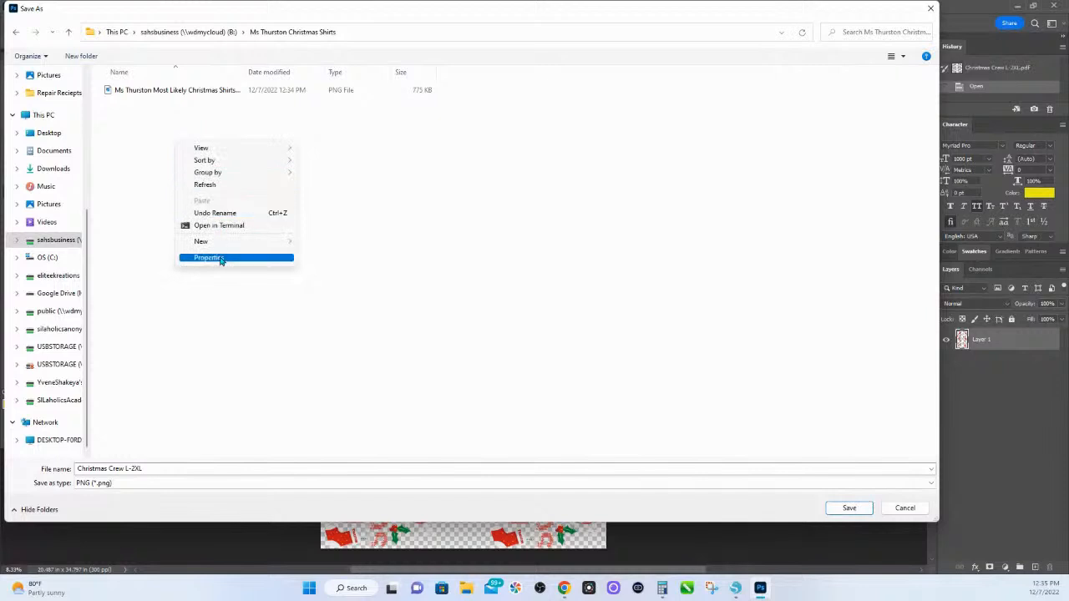
mouse_move(234, 242)
left_click(316, 242)
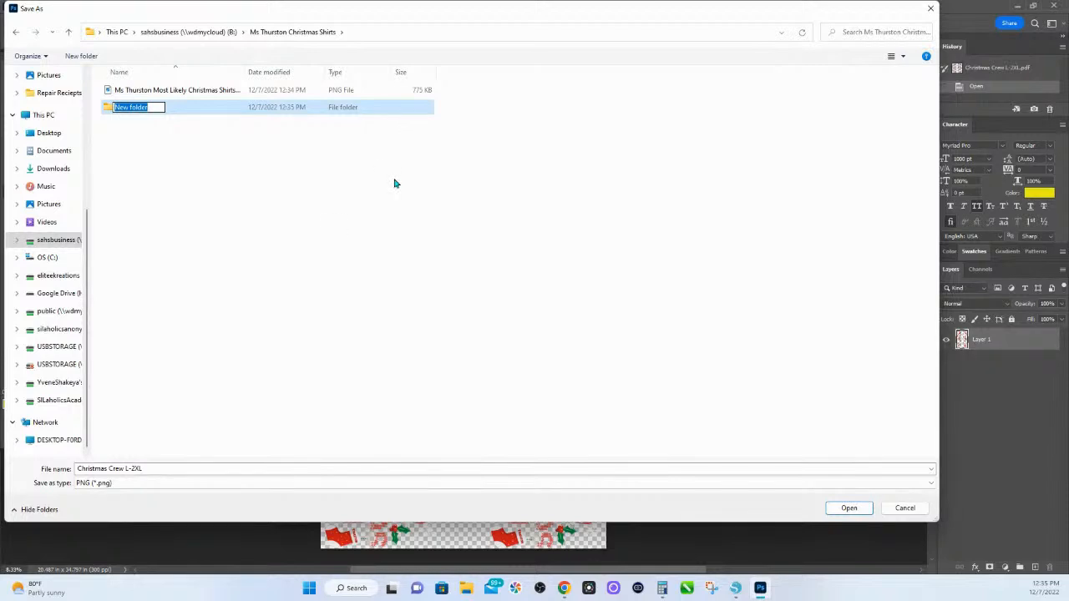
type("Ms Thurston Holiday Sh")
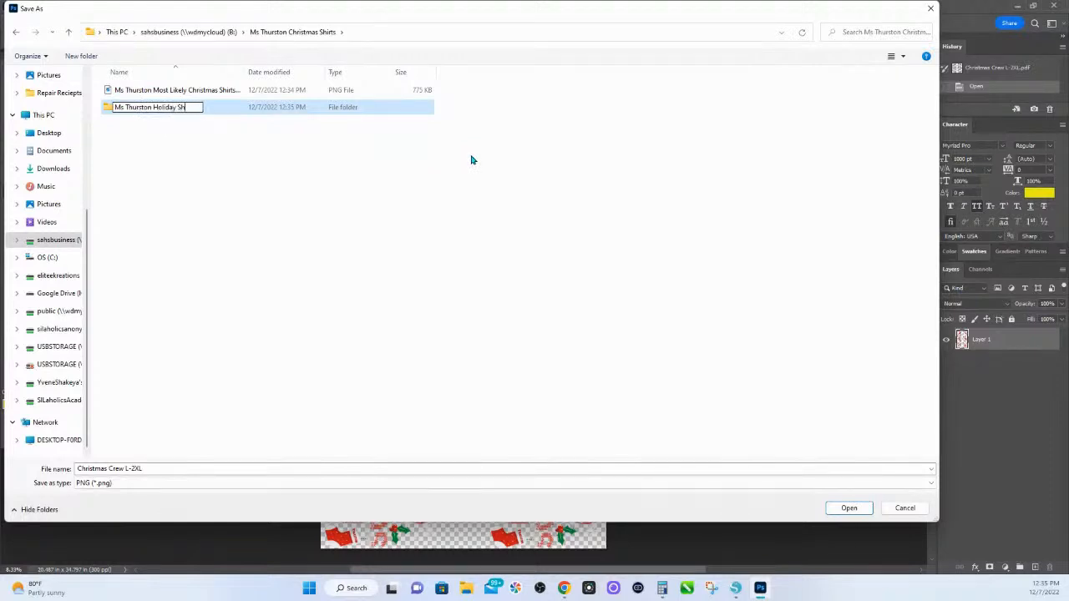
type("irt Print Ready Files")
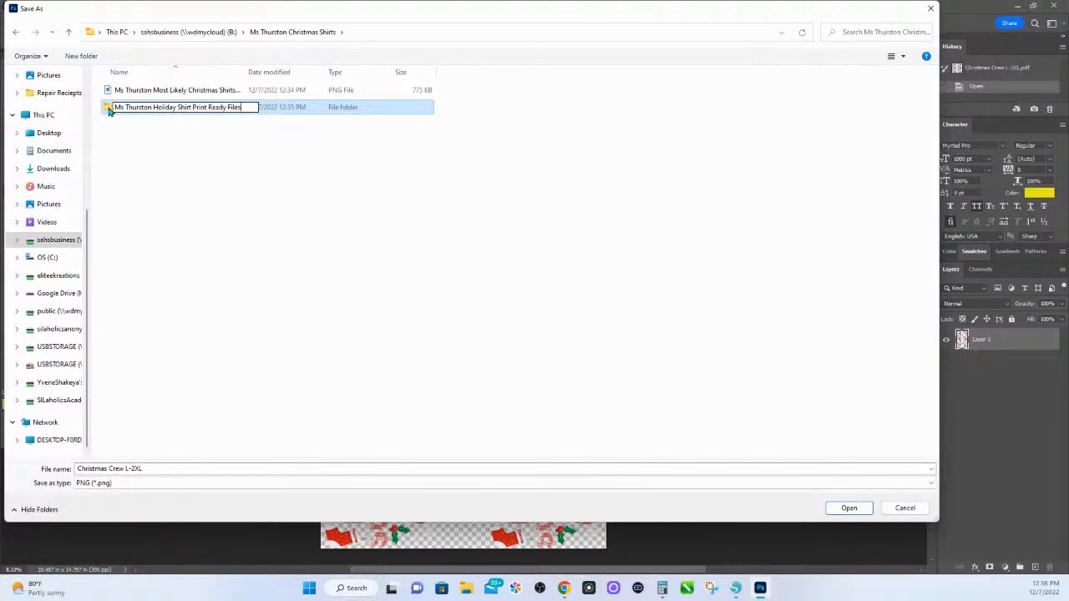
key("Return")
double_click(112, 109)
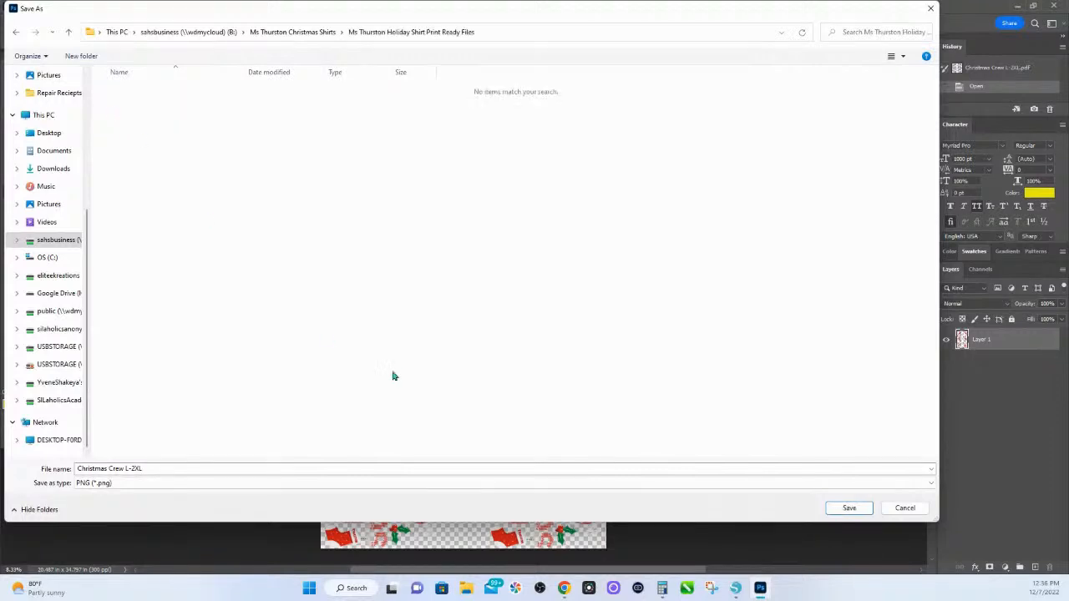
- Save the Christmas Crew L-2XL PNG in the open folder and import Jesus is the Reason 4x and 2X.pdf with the default page options
left_click(845, 508)
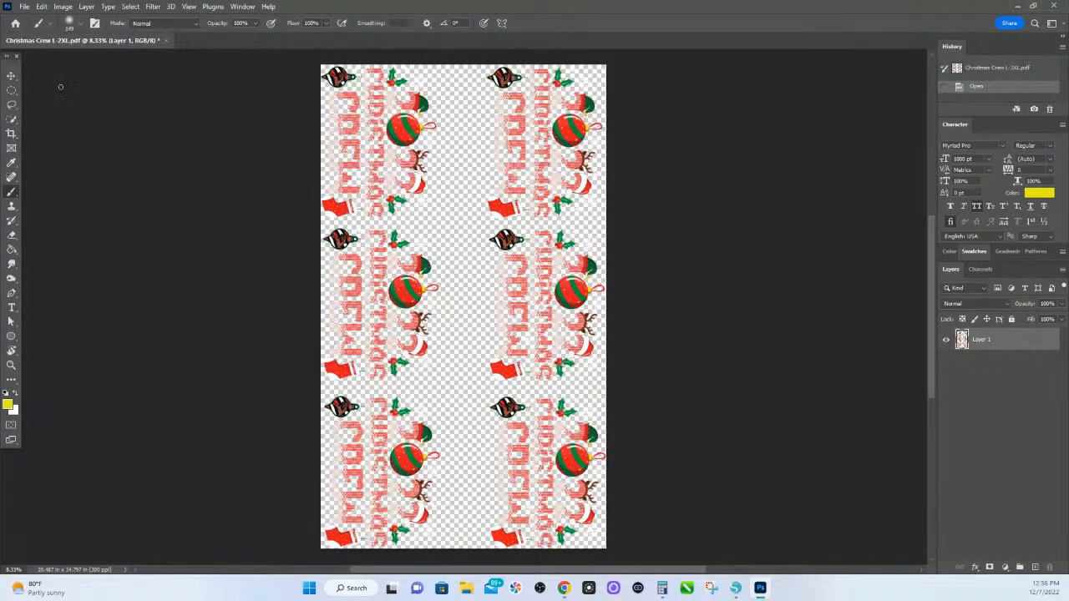
left_click(24, 7)
left_click(37, 30)
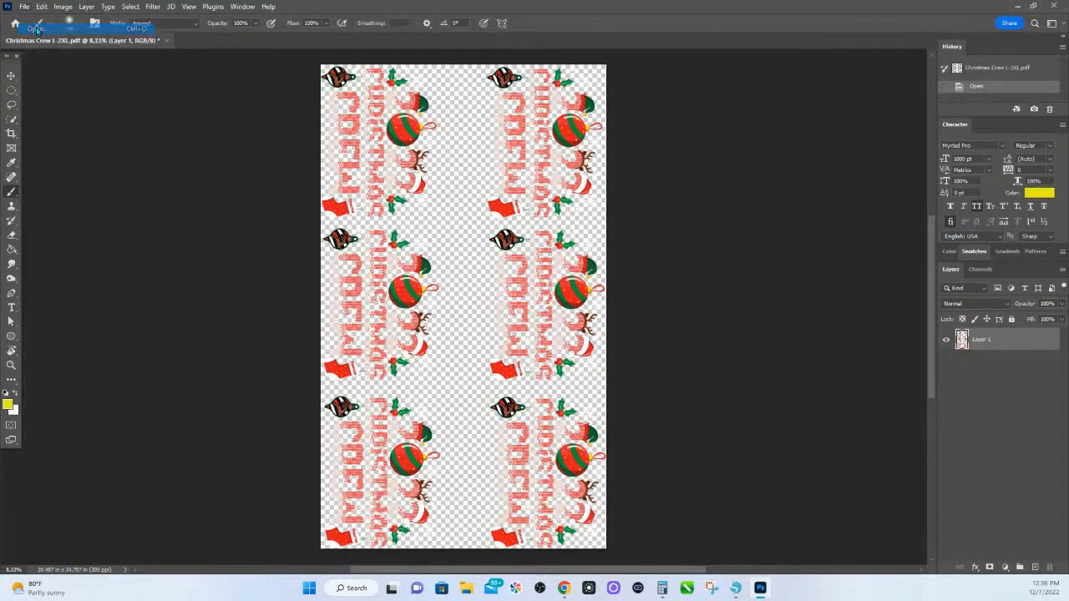
double_click(151, 144)
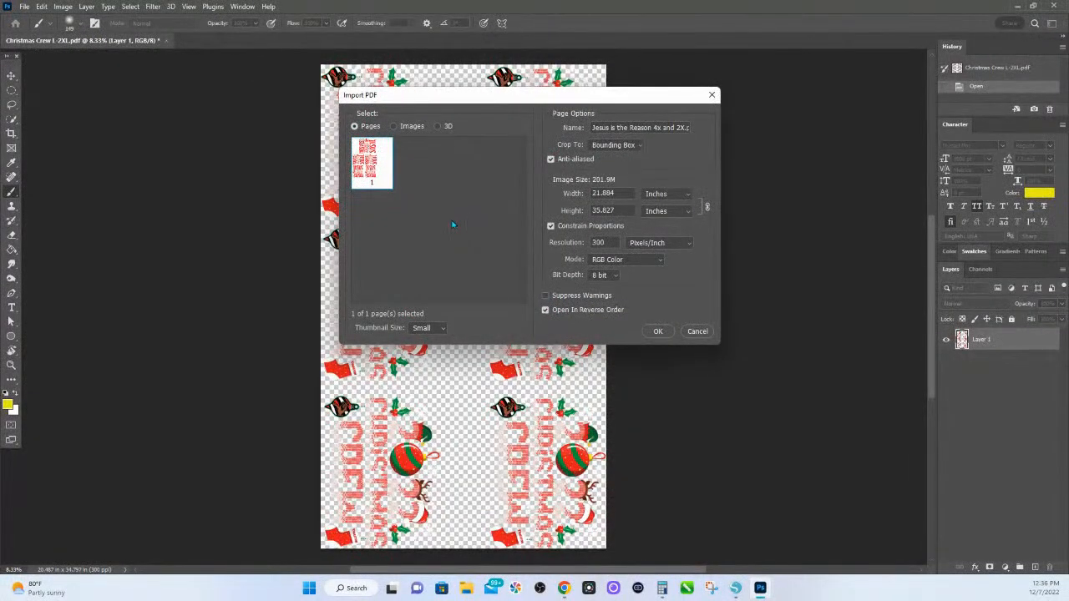
left_click(658, 332)
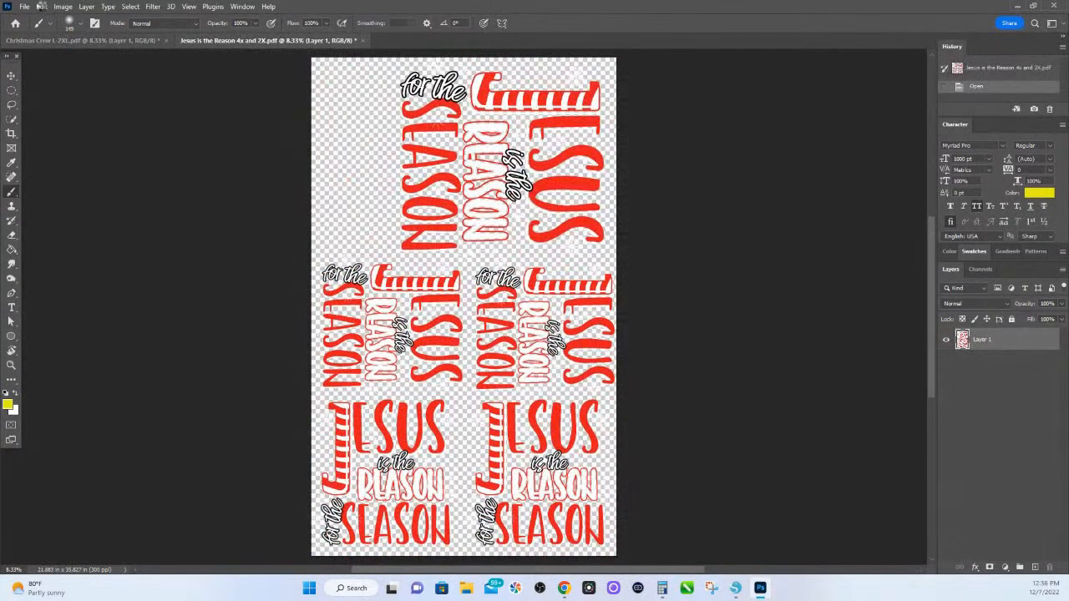
- Quick-export Jesus is the Reason 4x and 2X as a PNG into the customer's Holiday Shirt Print Ready Files folder
left_click(25, 6)
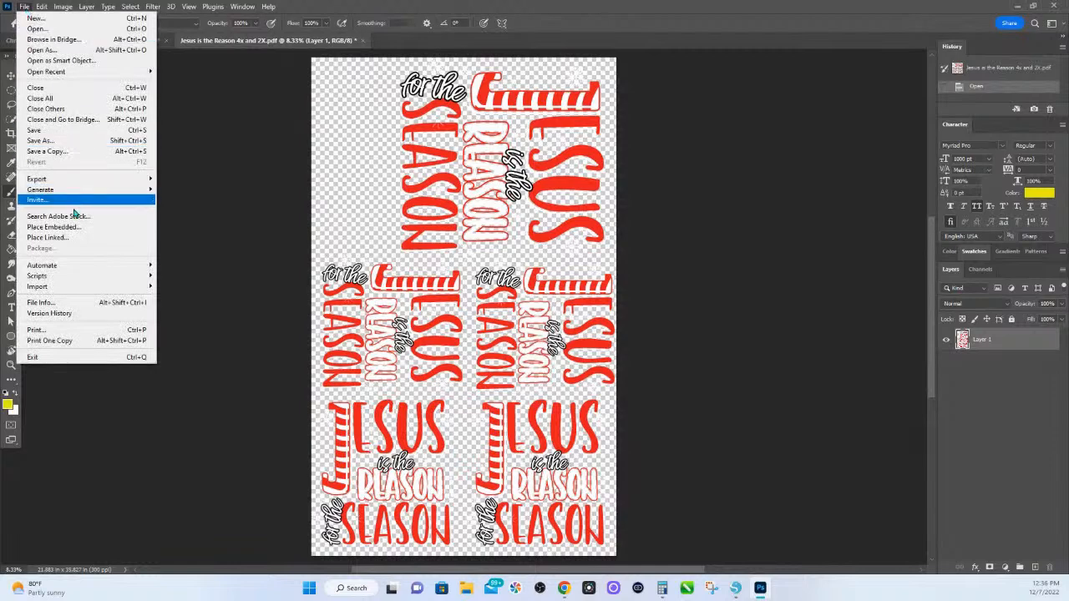
mouse_move(67, 181)
left_click(197, 180)
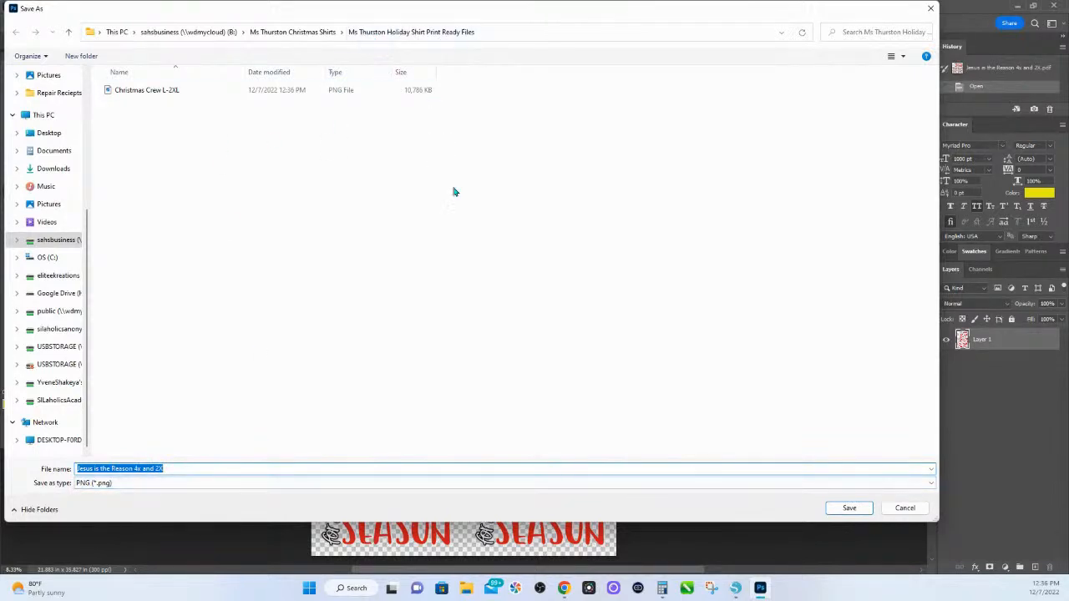
left_click(845, 509)
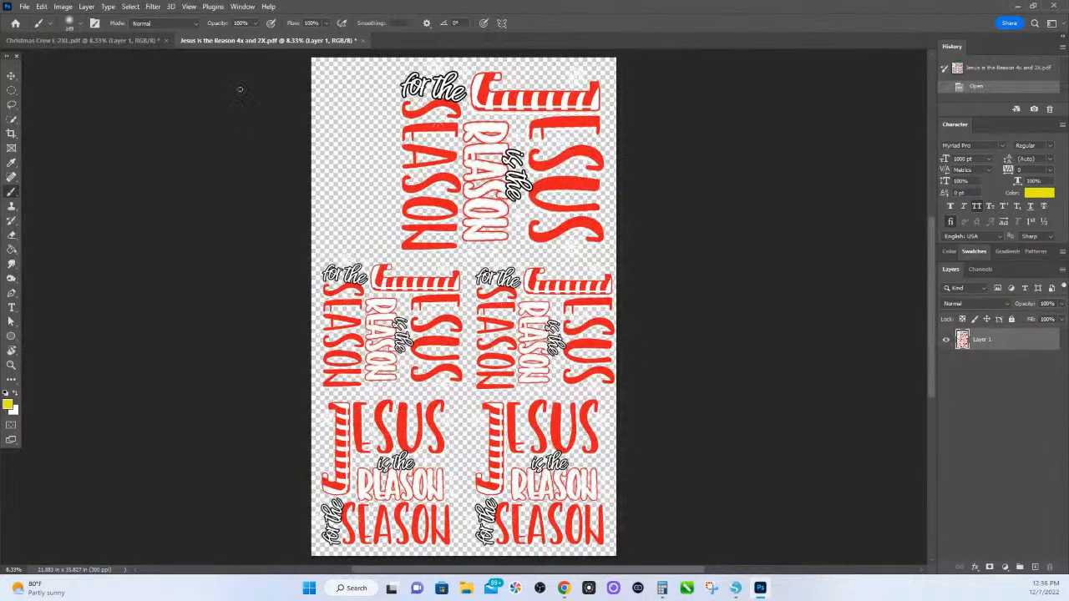
- Import Jesus is the Reason and 4x Cristmas Crew.pdf from the customer's Christmas Shirts folder
left_click(25, 6)
left_click(33, 29)
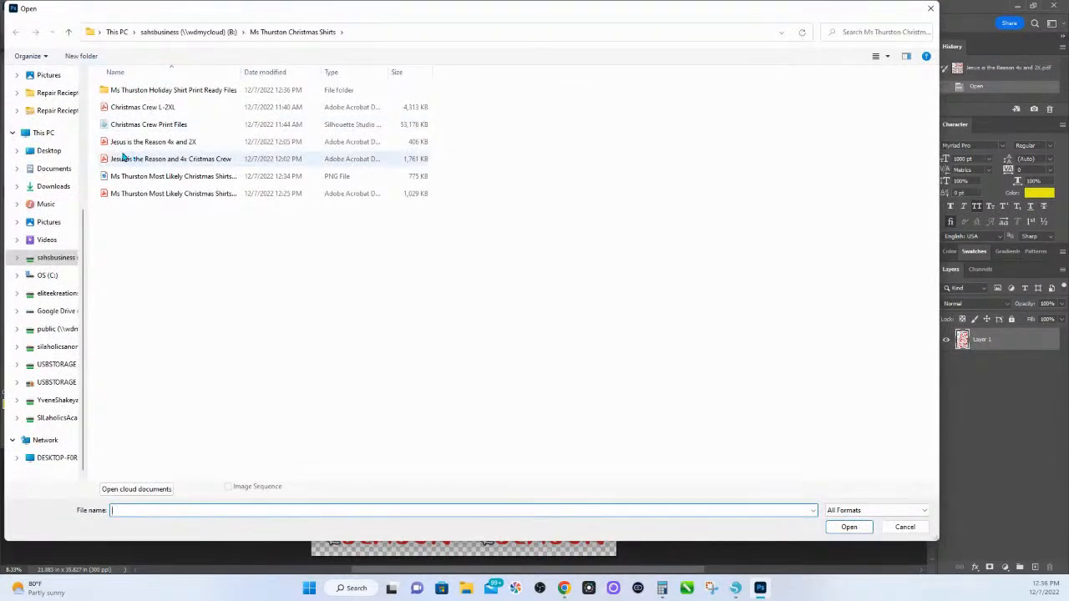
double_click(134, 159)
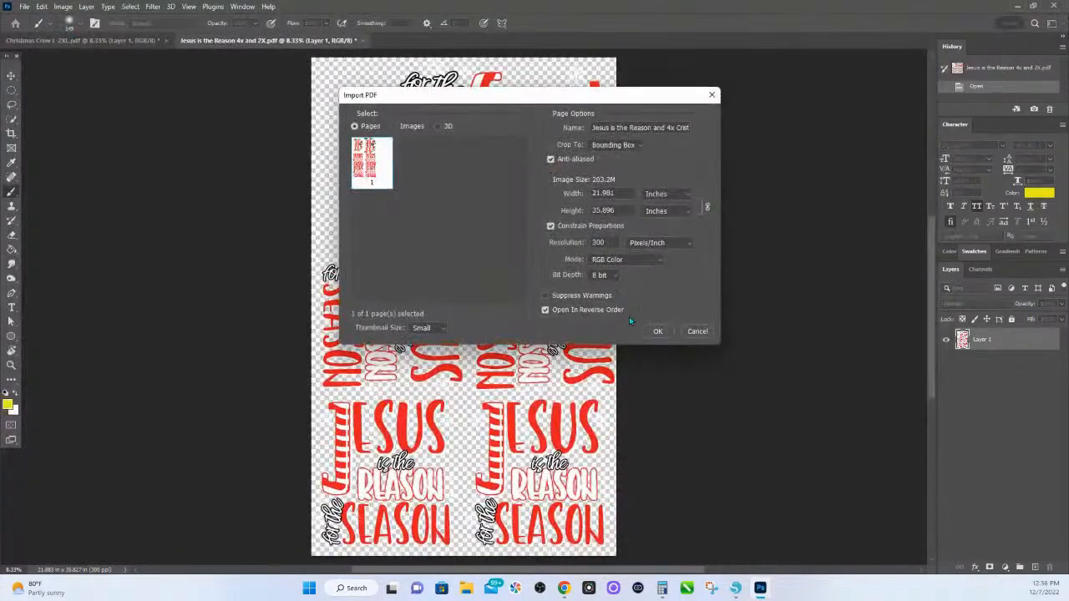
left_click(657, 331)
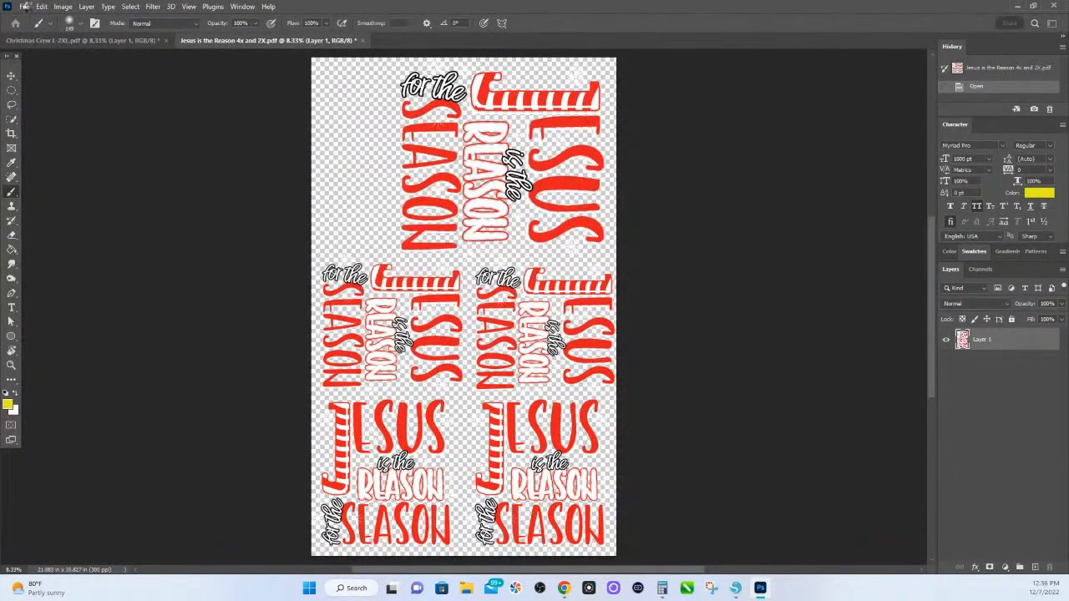
- Quick-export Jesus is the Reason and 4x Cristmas Crew as a PNG into the customer's Holiday Shirt Print Ready Files folder
left_click(25, 7)
mouse_move(75, 179)
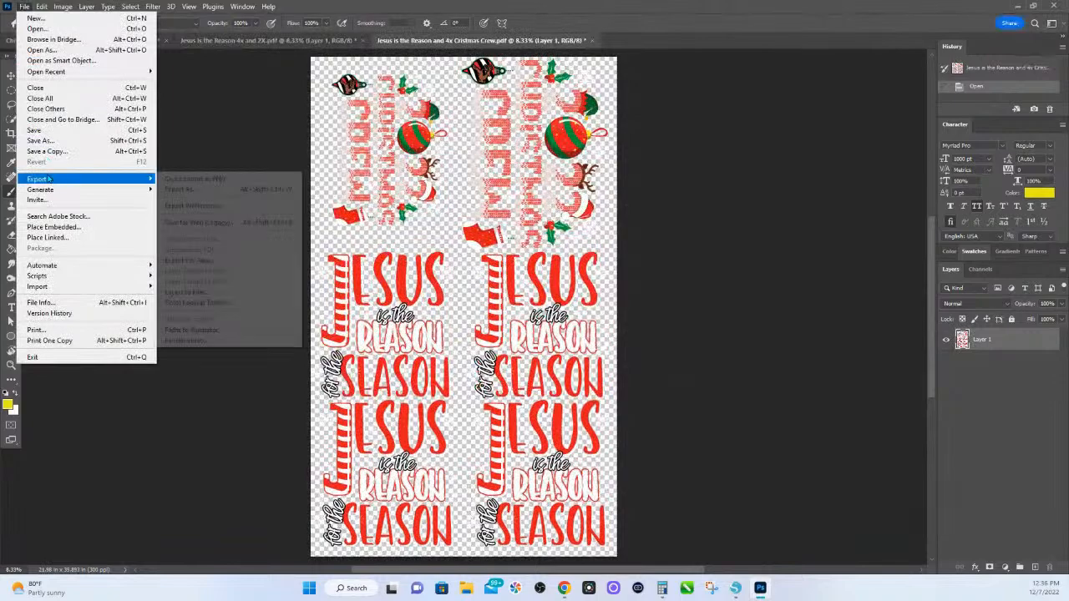
left_click(198, 183)
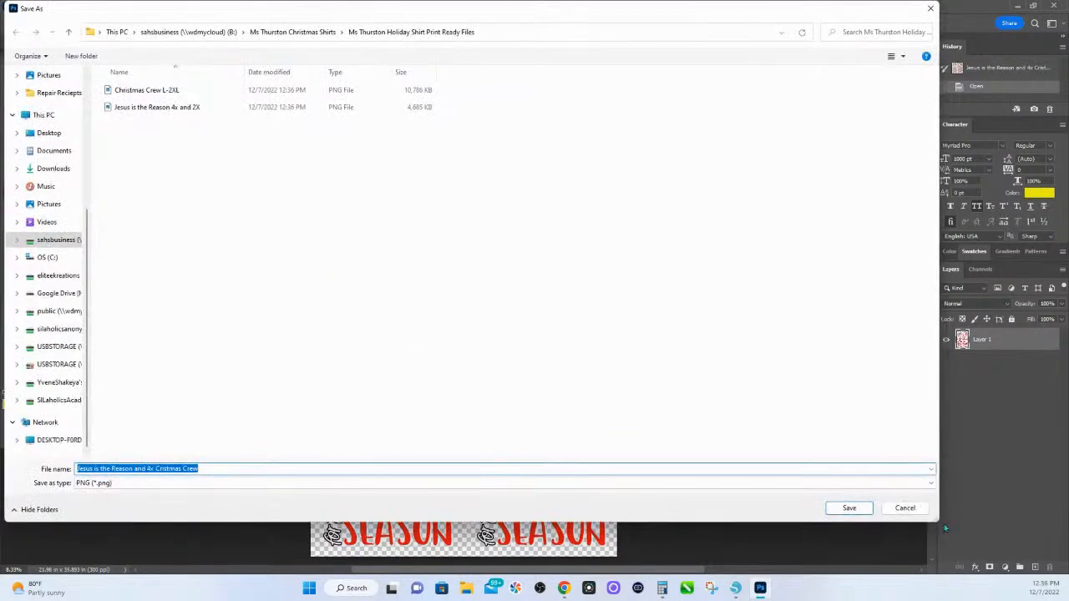
left_click(847, 508)
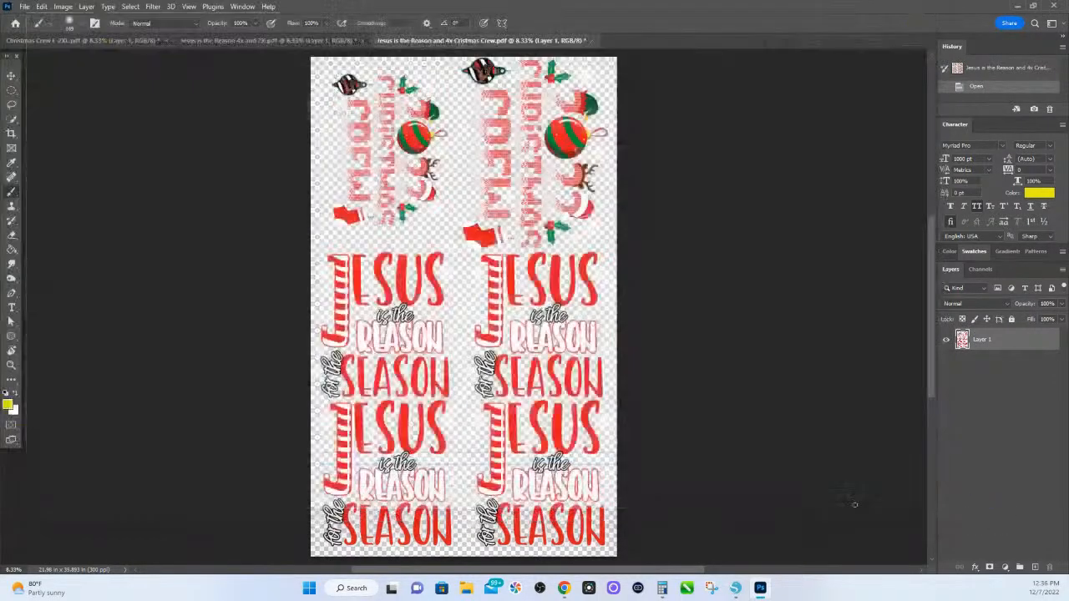
- Import the customer's Most Likely Christmas Shirts DTF Print File PDF from the Christmas Shirts folder
left_click(24, 8)
left_click(34, 33)
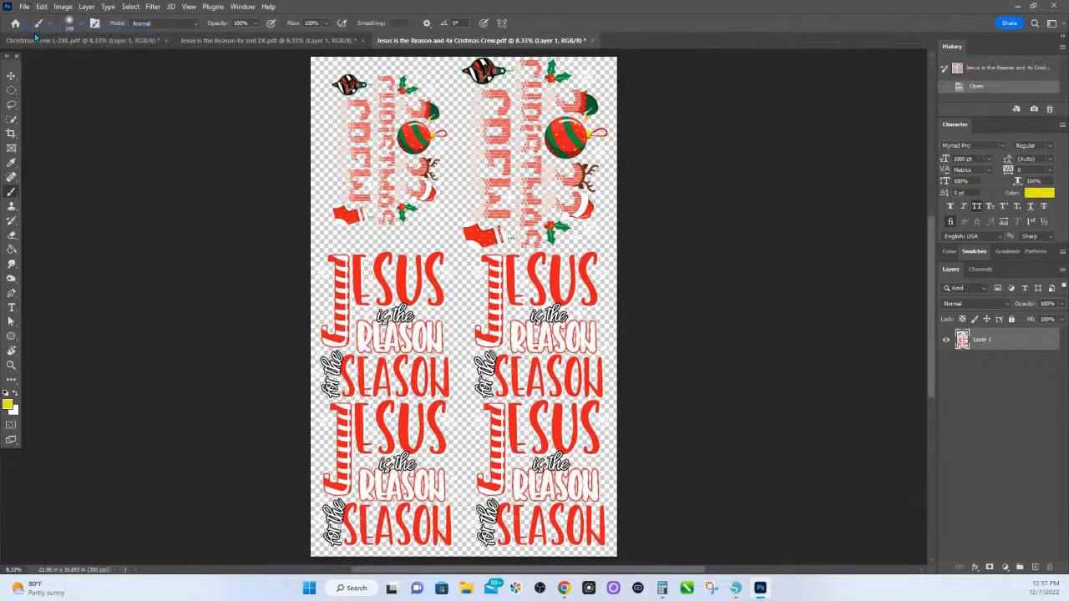
double_click(144, 197)
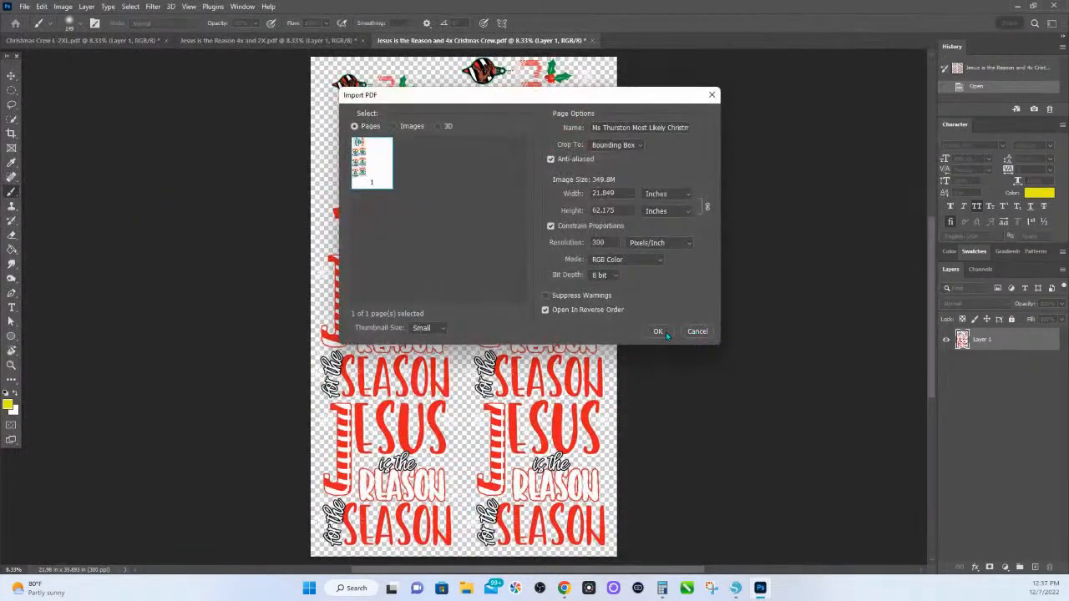
left_click(659, 333)
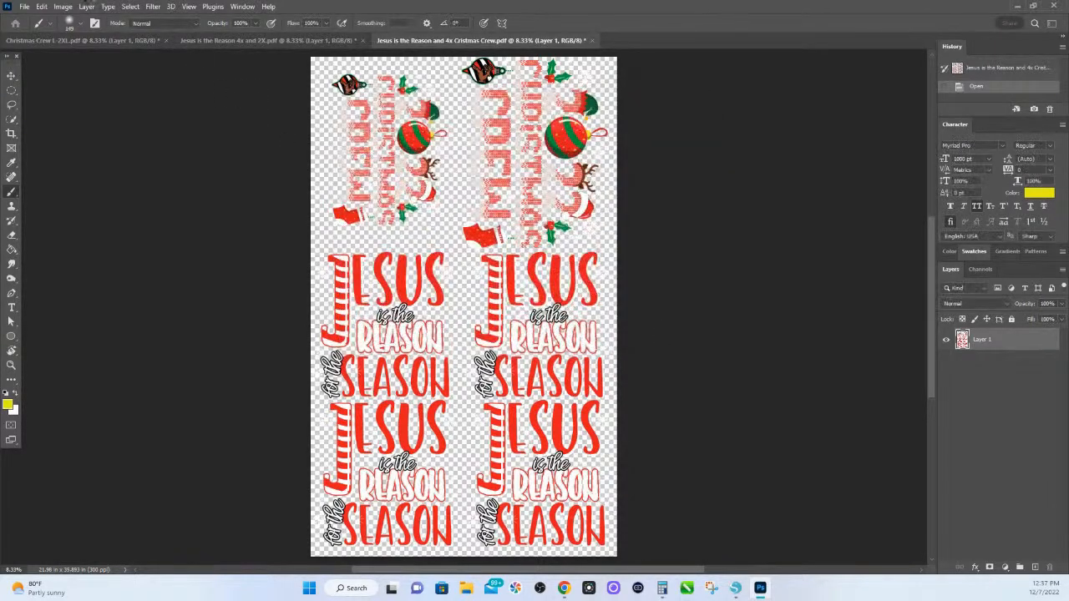
- Quick-export the Most Likely Christmas Shirts DTF Print File as a PNG into the print-ready folder, keeping its file name
left_click(26, 7)
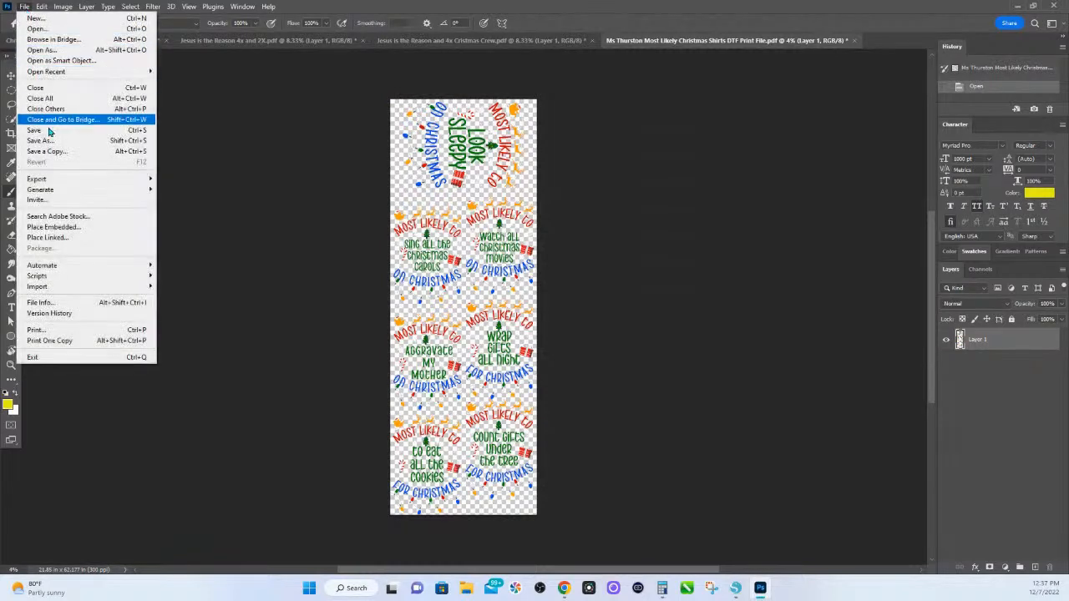
mouse_move(54, 182)
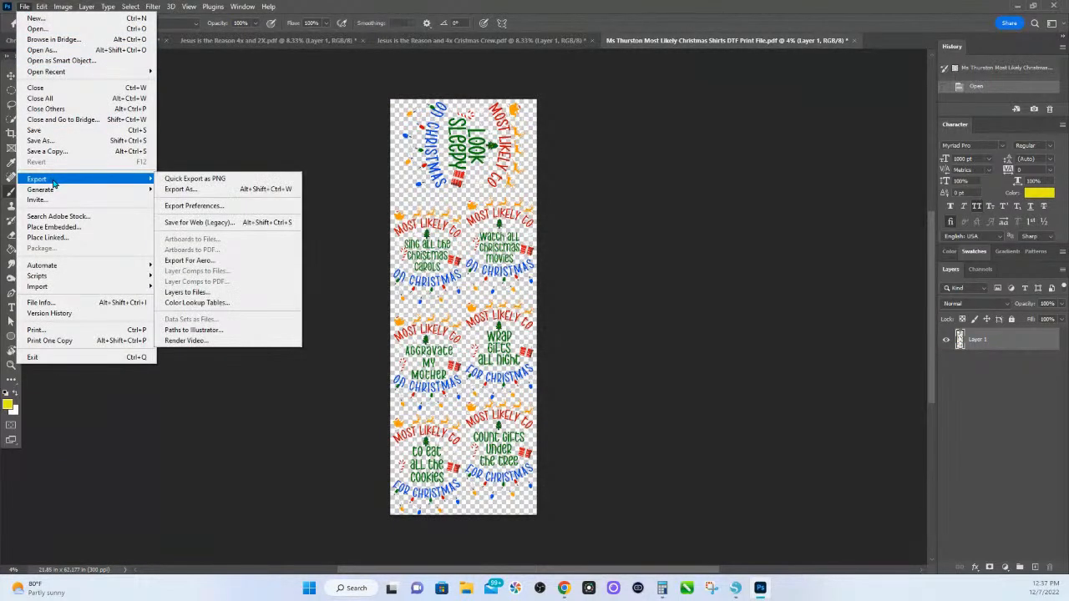
left_click(209, 179)
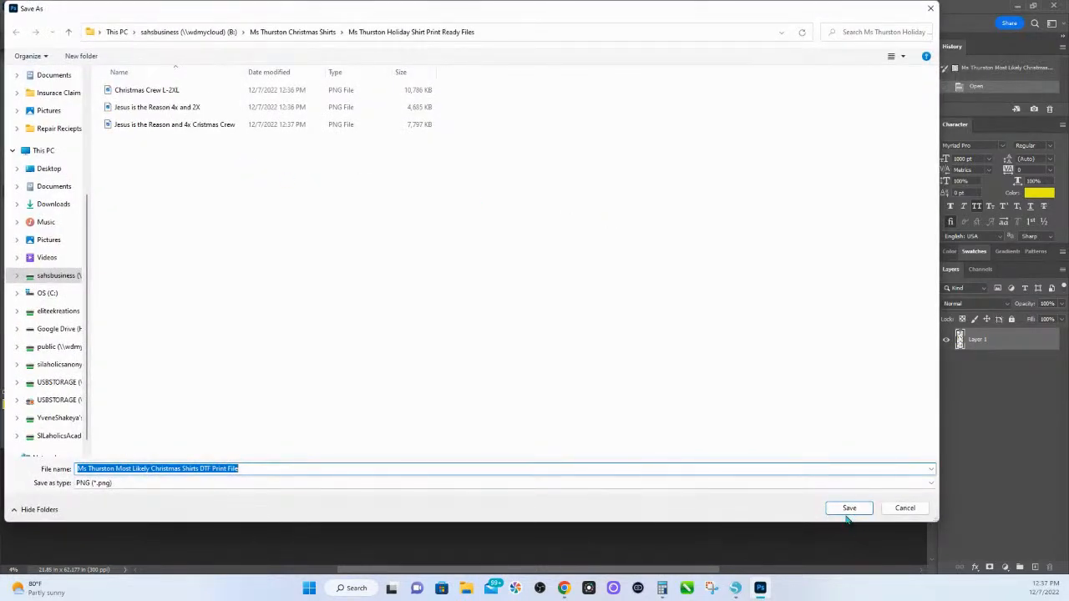
left_click(848, 512)
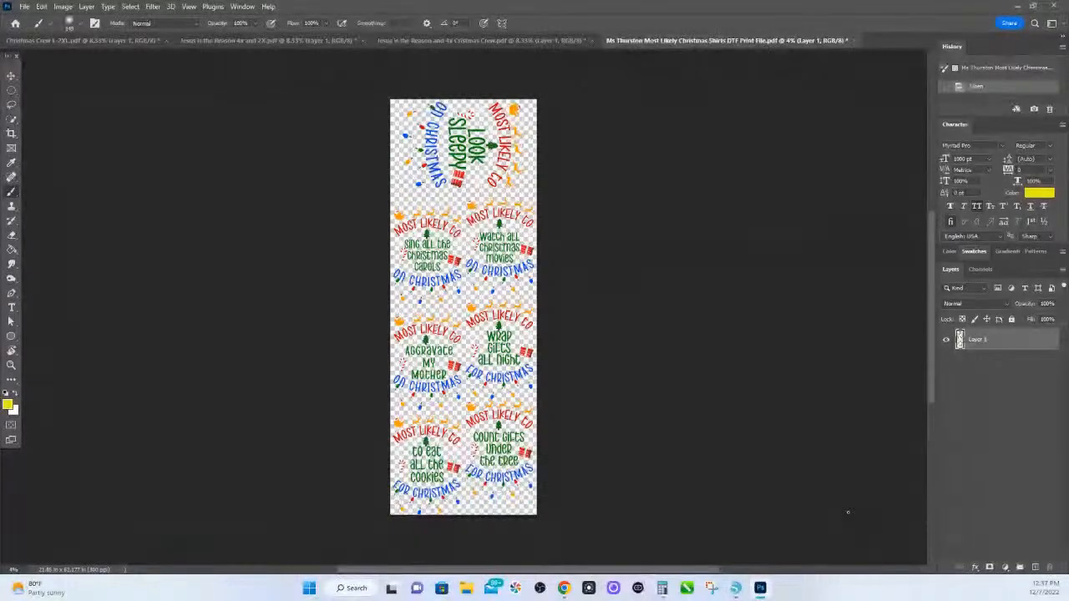
- Switch to Silhouette Studio, draw a rectangle beside the Most Likely gang sheet, and size it to 22 in wide by 72 in high
left_click(740, 594)
left_click(450, 38)
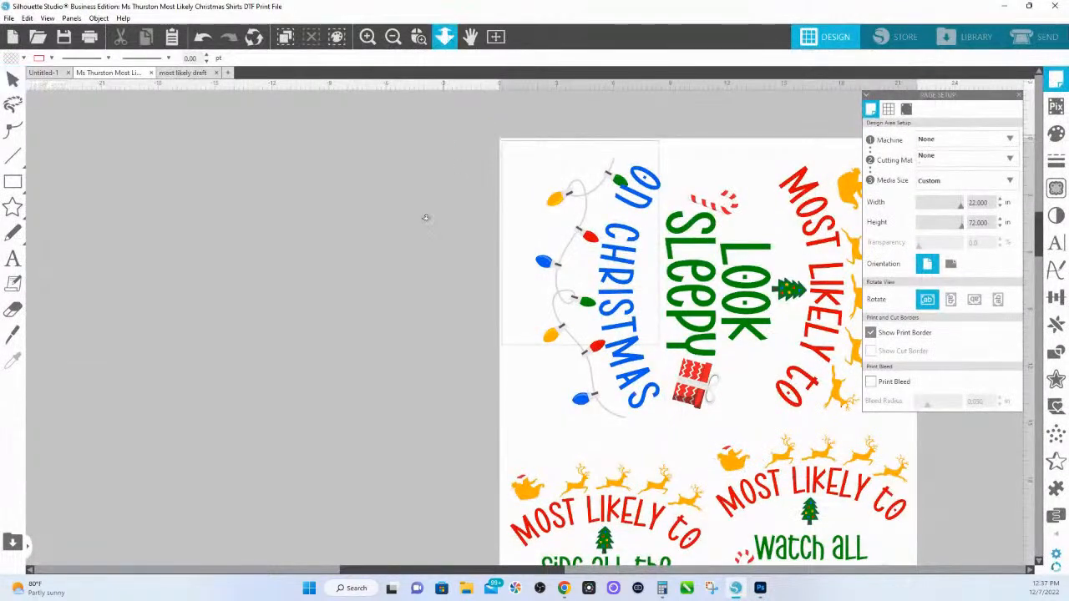
left_click_drag(425, 217, 396, 134)
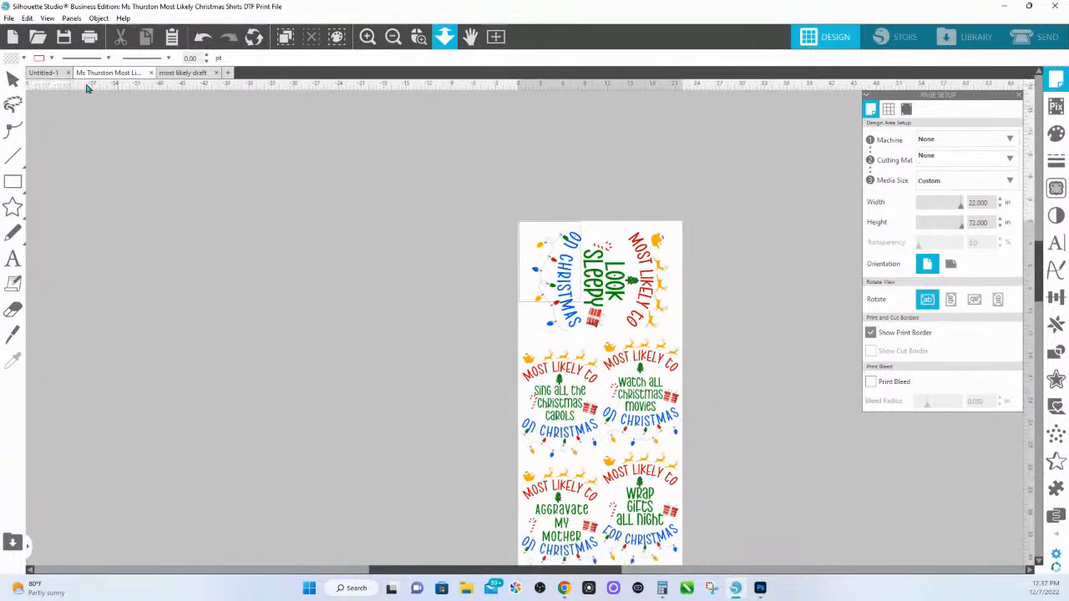
left_click(13, 184)
left_click_drag(325, 183, 394, 278)
left_click(282, 58)
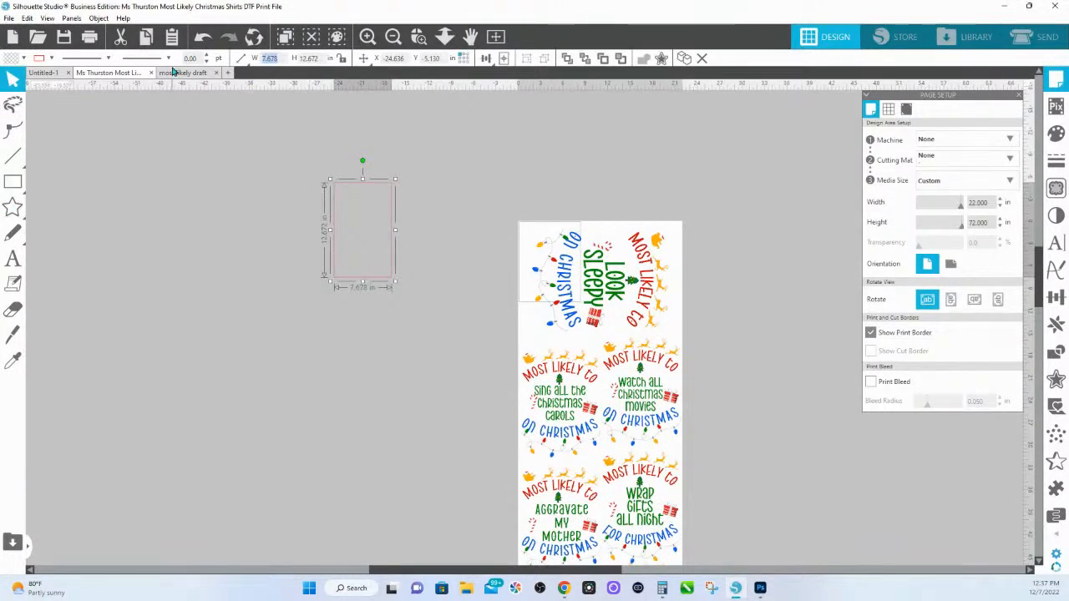
type("22")
key("Tab")
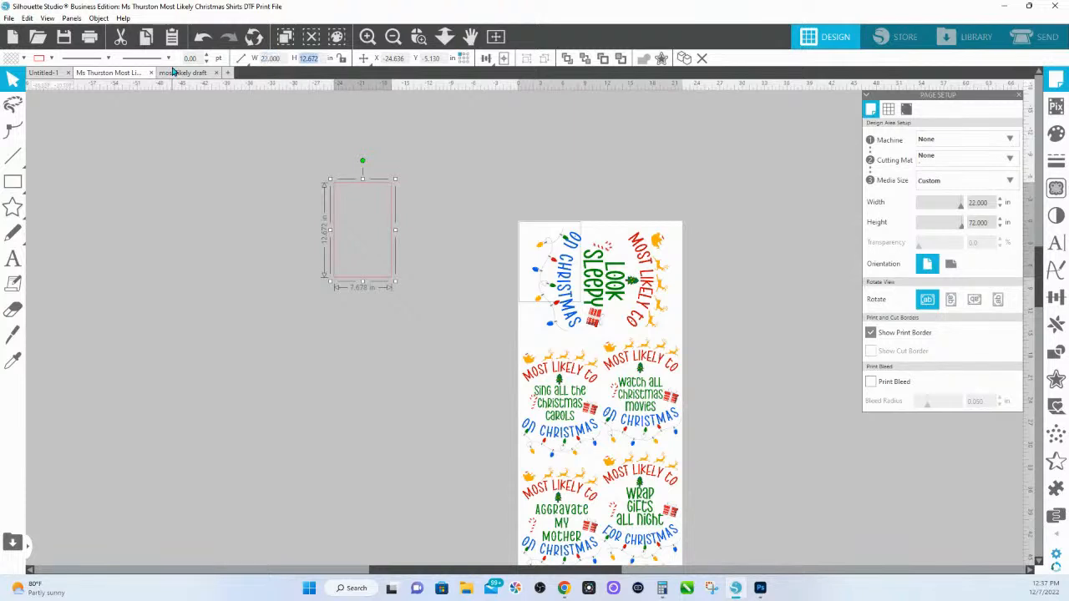
type("72")
key("Return")
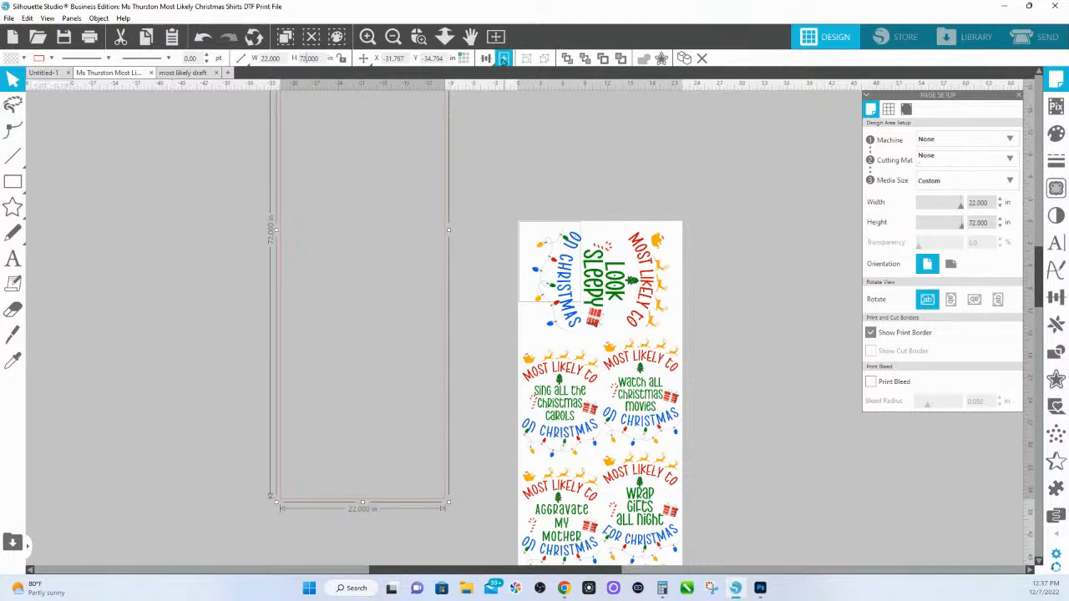
- Center the 22 by 72 in rectangle on the page and set its line color to transparent
left_click(504, 59)
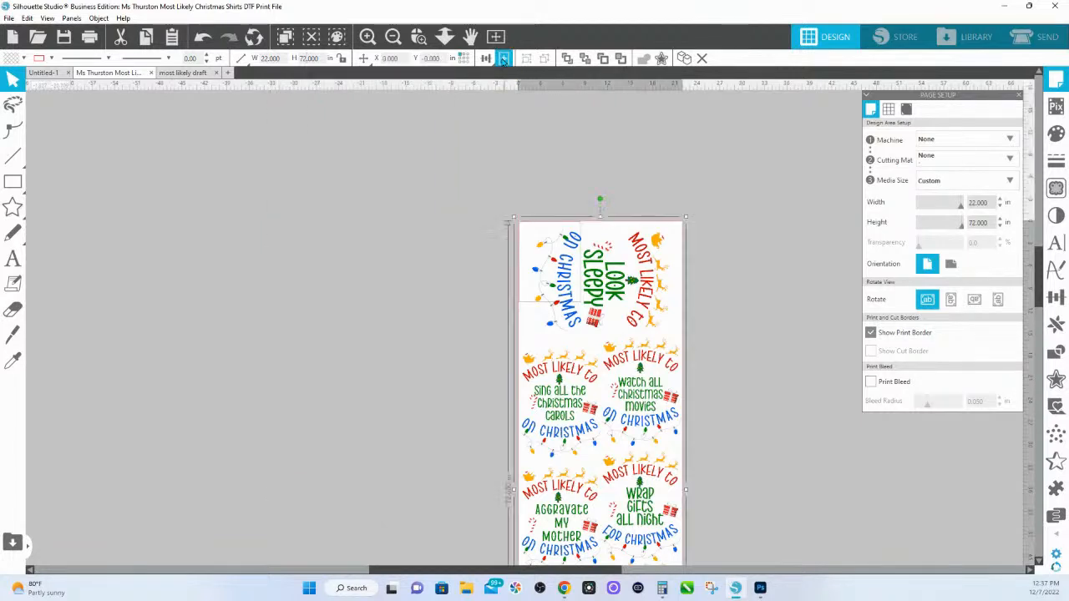
scroll(733, 219, "down", 2)
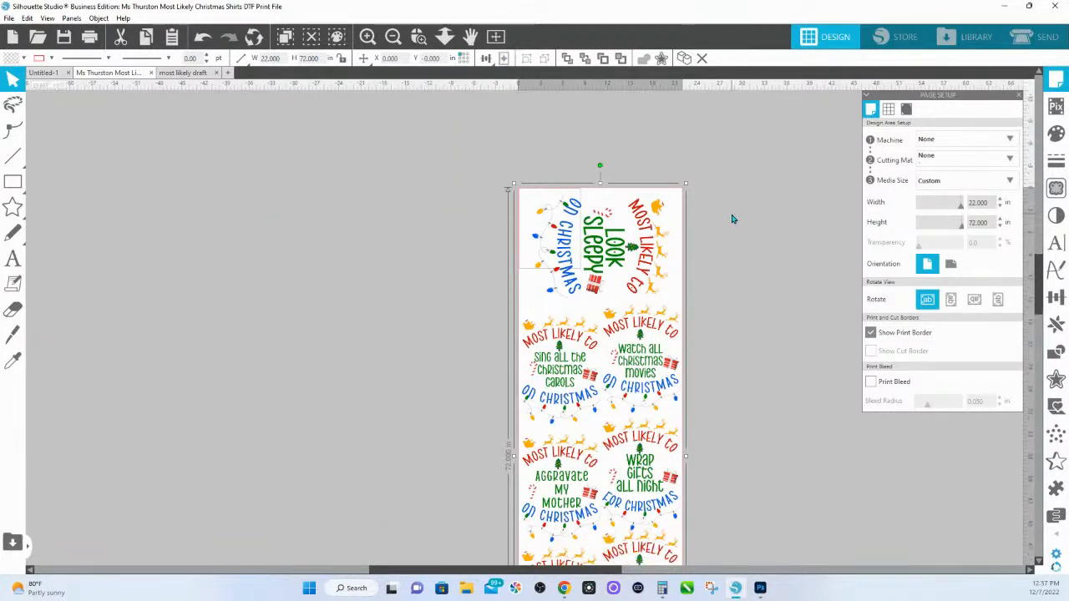
scroll(732, 218, "down", 1)
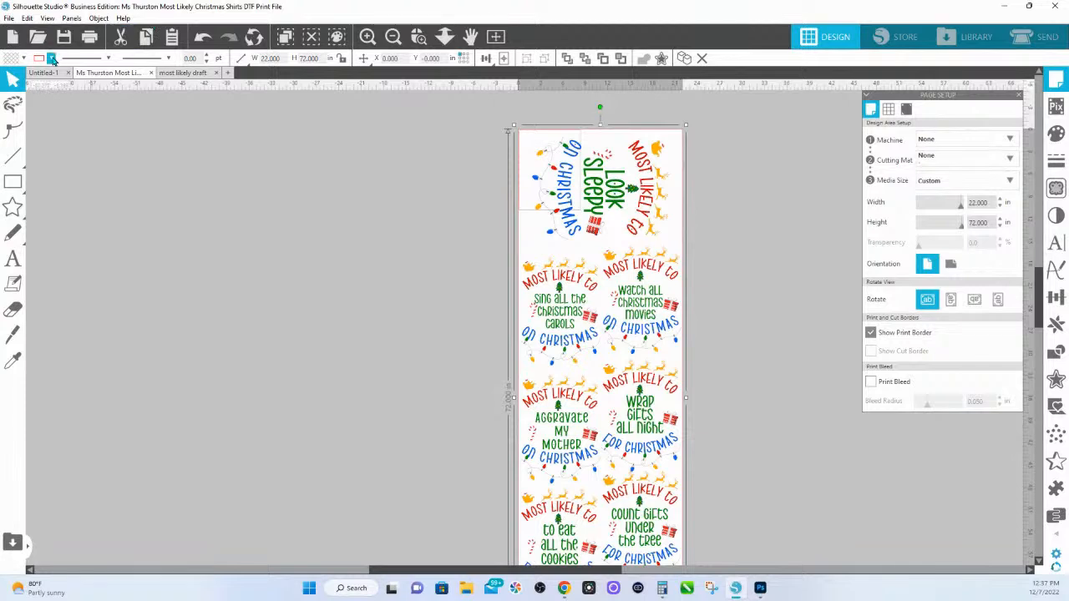
left_click(51, 59)
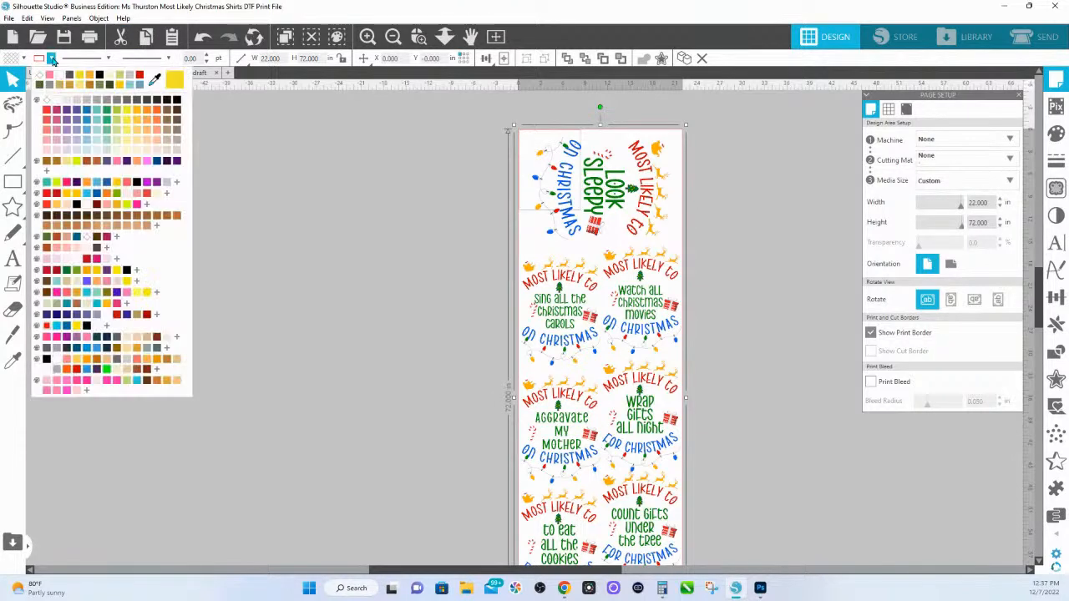
left_click(48, 104)
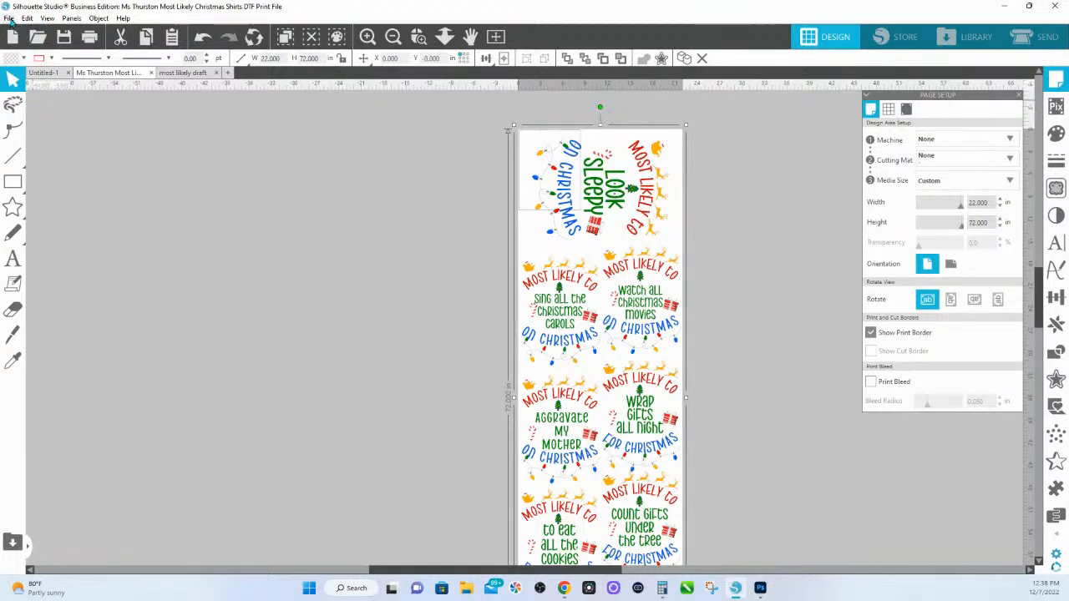
- Fill the page-sized rectangle with white, set its fill transparency to 100%, and deselect it
scroll(522, 276, "down", 2)
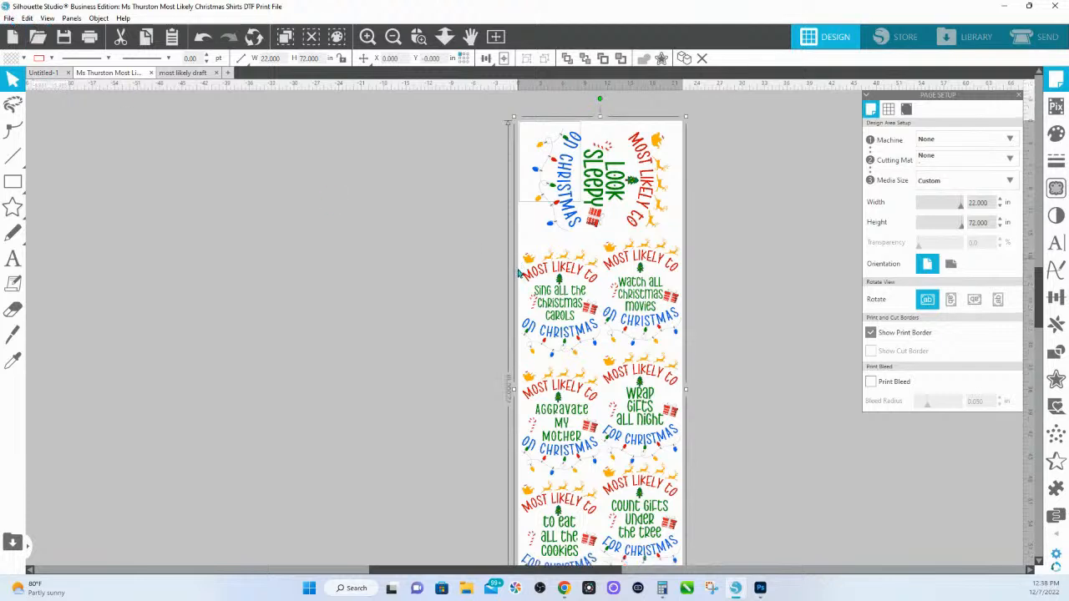
scroll(522, 276, "down", 1)
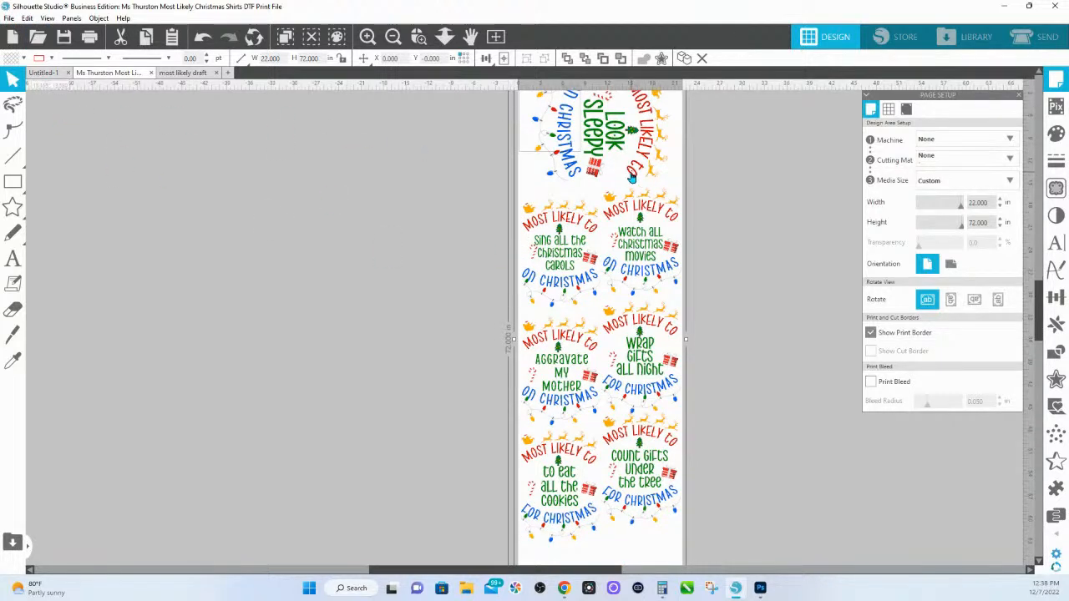
left_click(1056, 141)
left_click(888, 173)
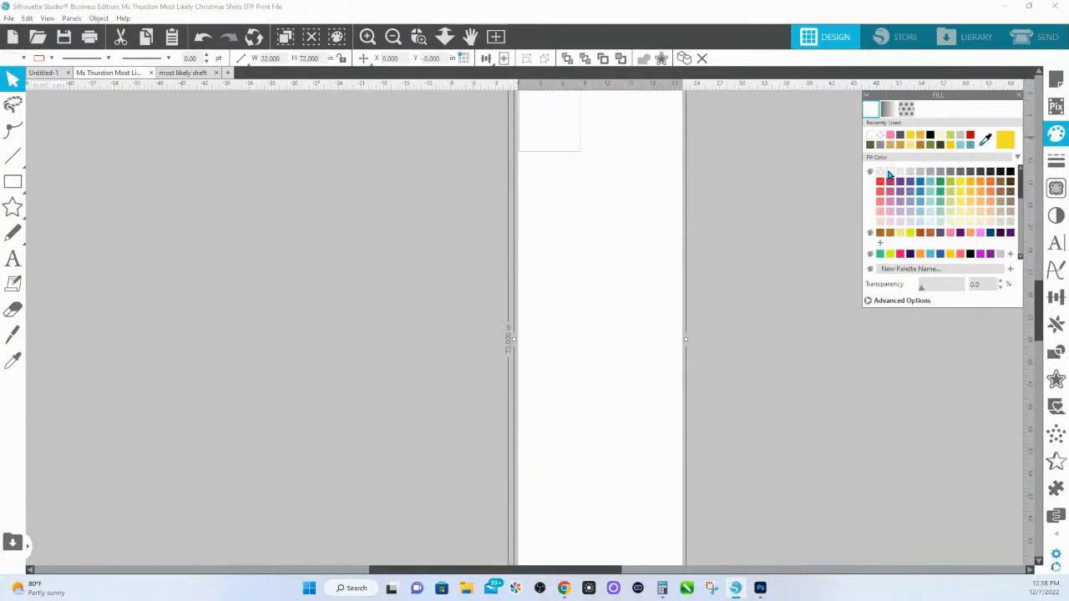
left_click_drag(923, 289, 1008, 302)
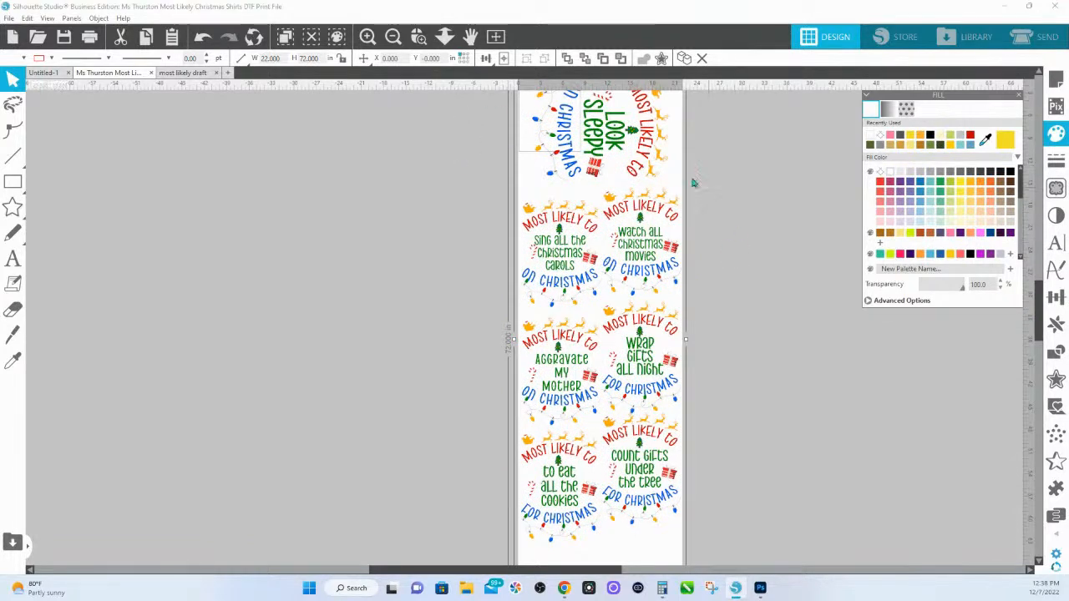
left_click(717, 176)
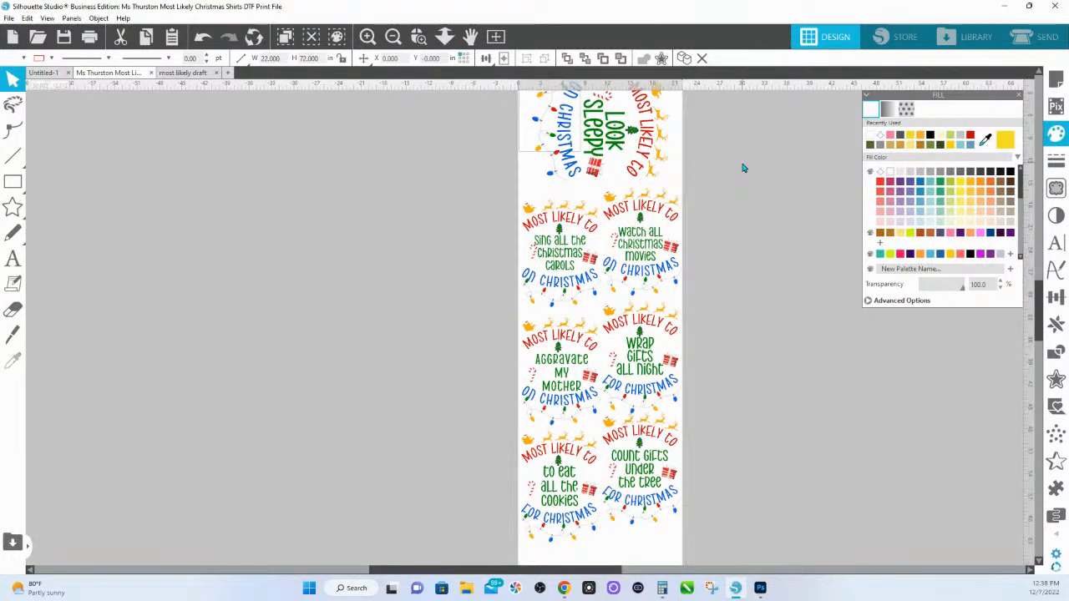
- Start saving the Most Likely gang sheet to the hard drive in Portable Document Format
left_click(10, 19)
mouse_move(43, 125)
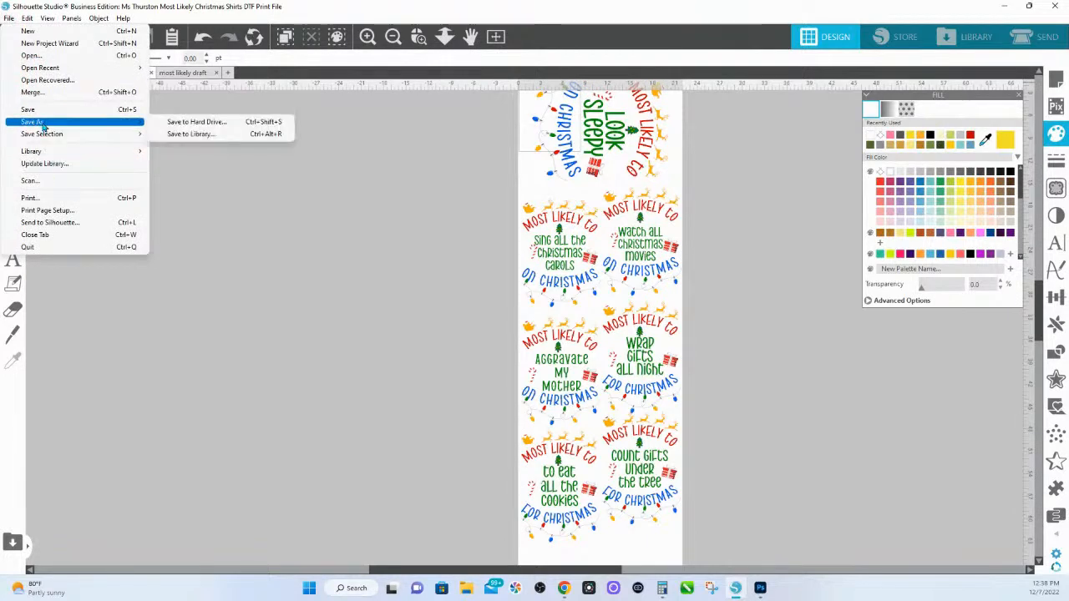
left_click(197, 123)
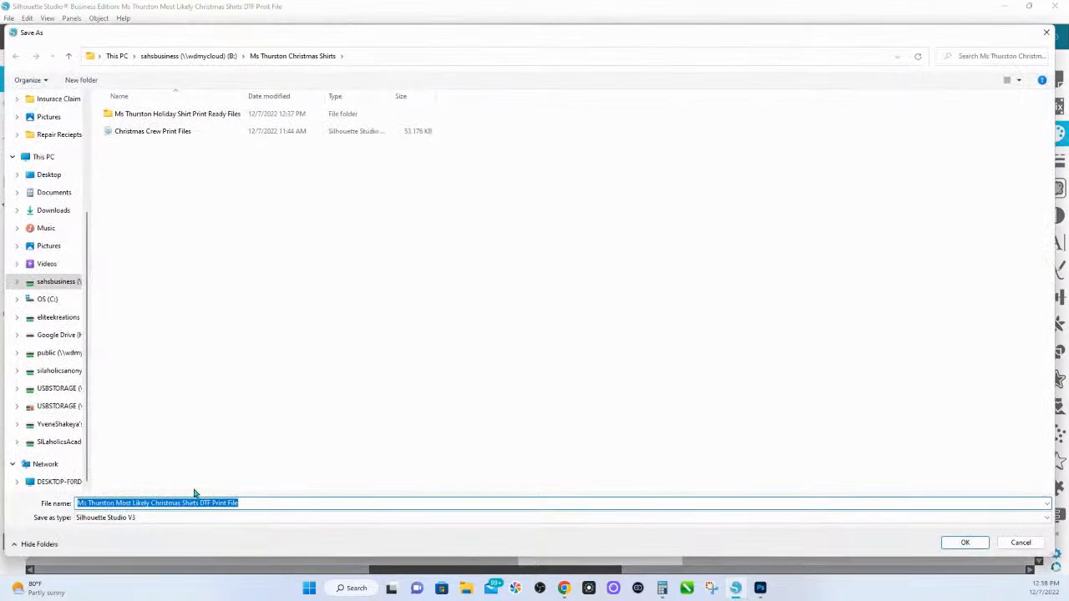
left_click(130, 518)
left_click(137, 534)
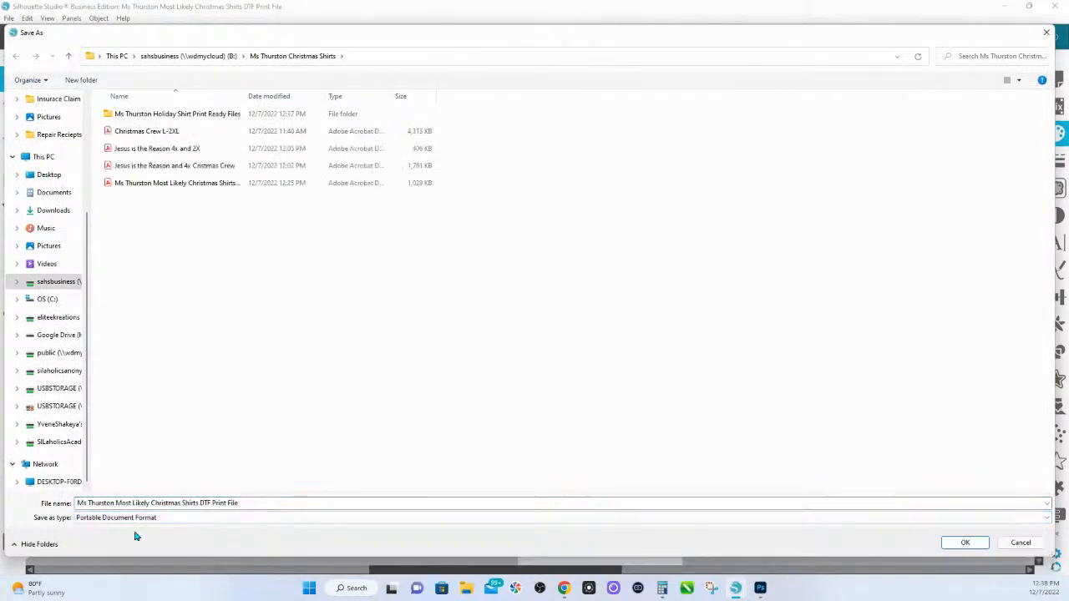
- Reuse the existing Most Likely Christmas Shirts DTF Print File name with 22x72 added at the end, and save the PDF
left_click(179, 191)
left_click(270, 503)
left_click(270, 503)
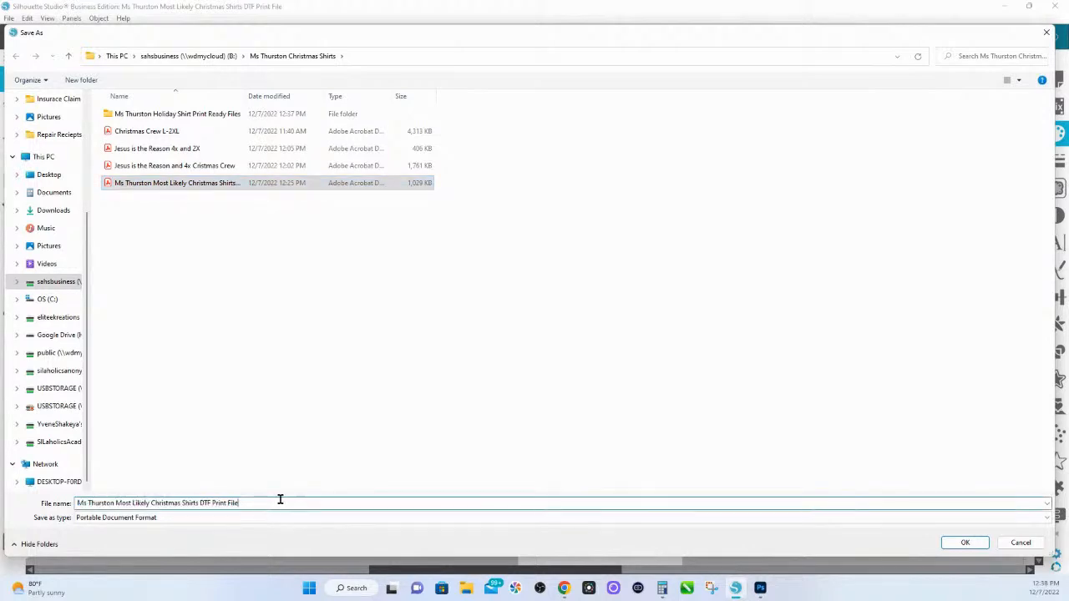
type("to")
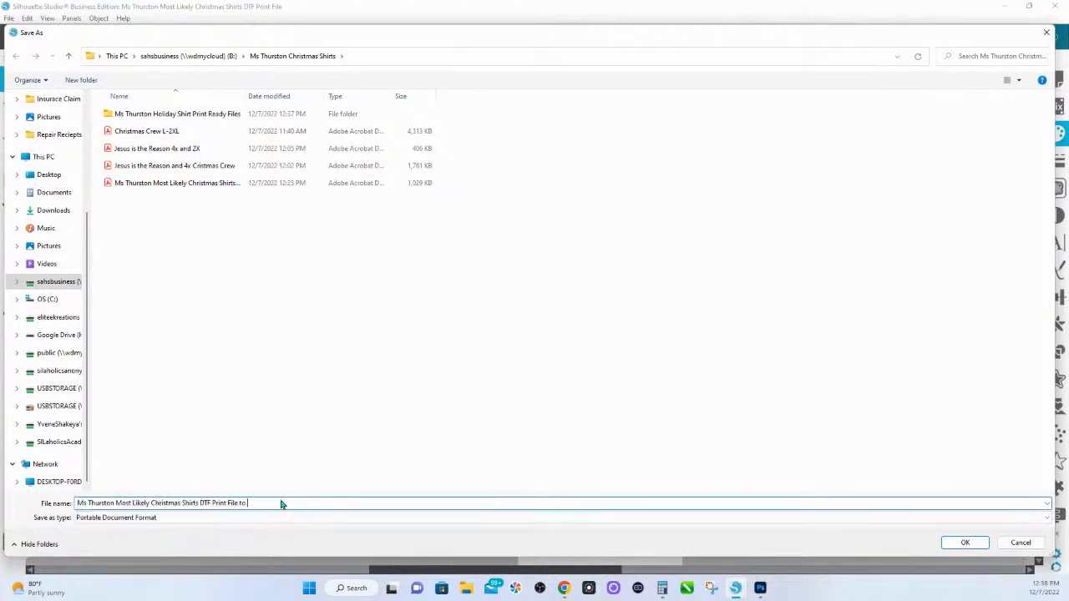
key("BackSpace")
key("BackSpace")
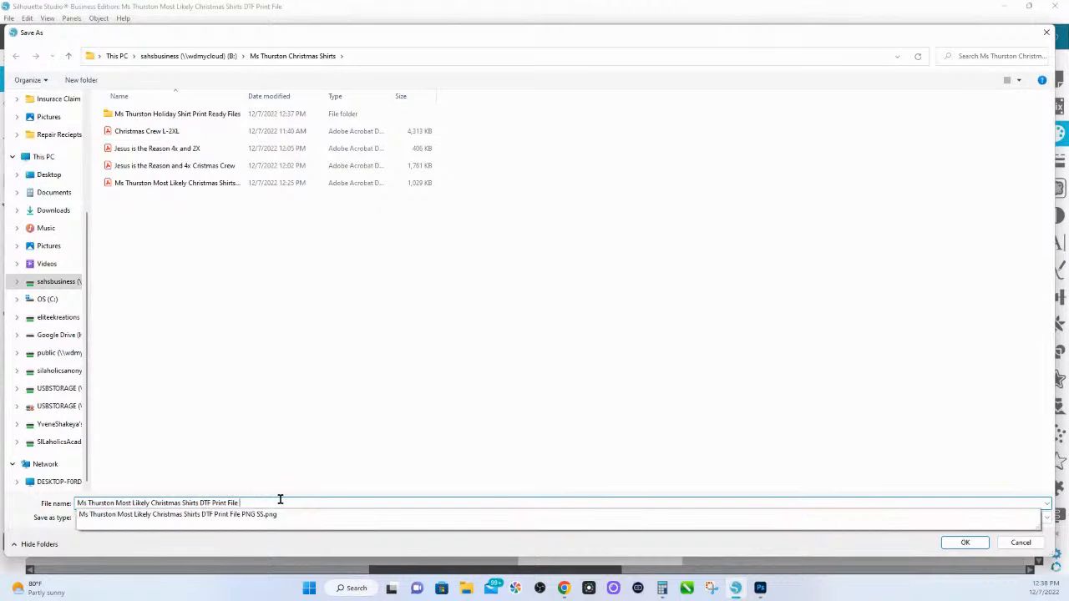
type("22x72")
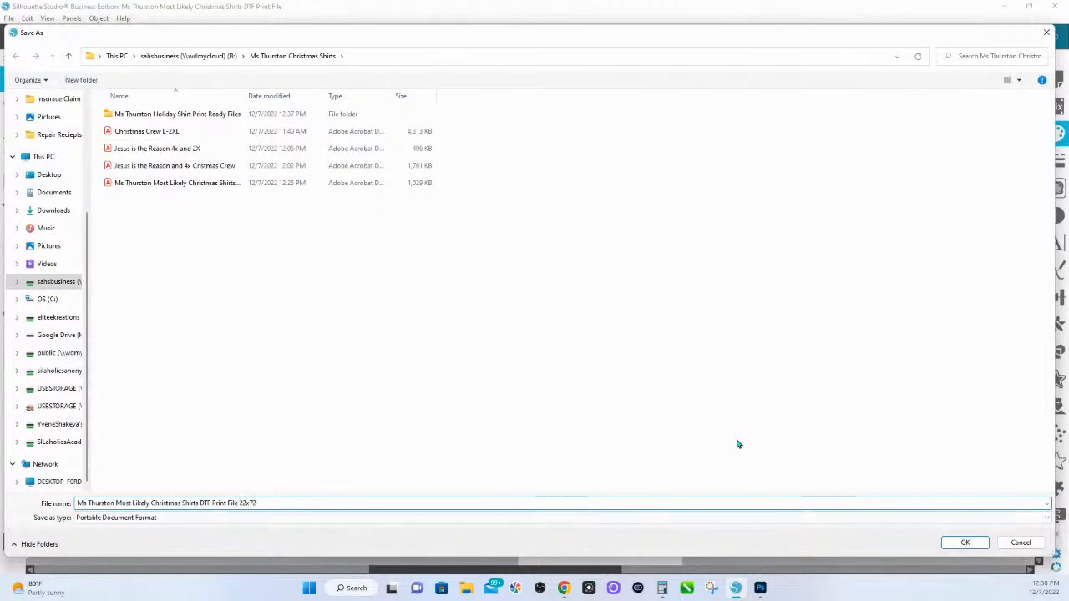
left_click(956, 543)
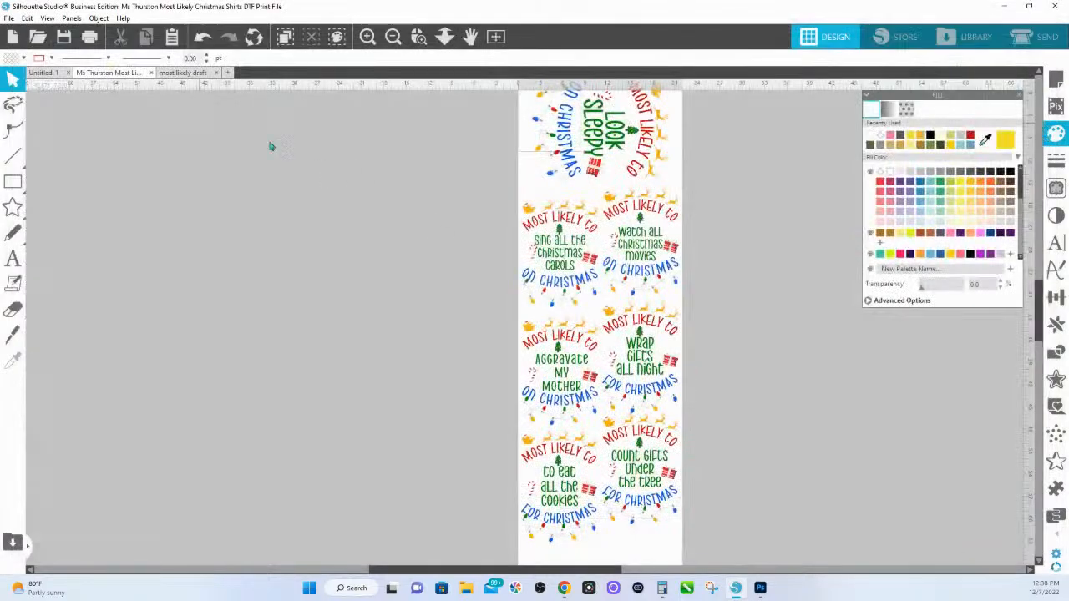
- Switch to Photoshop and import the Most Likely Christmas Shirts DTF Print File 22x72 PDF at 22 by 72 in, 300 pixels/inch
left_click(761, 589)
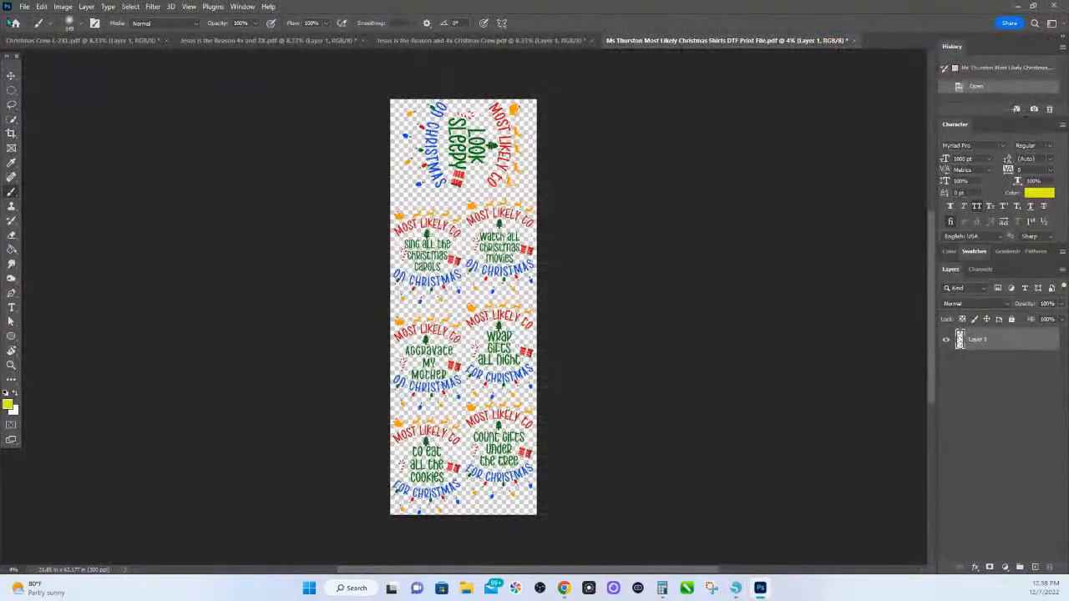
left_click(24, 5)
left_click(37, 30)
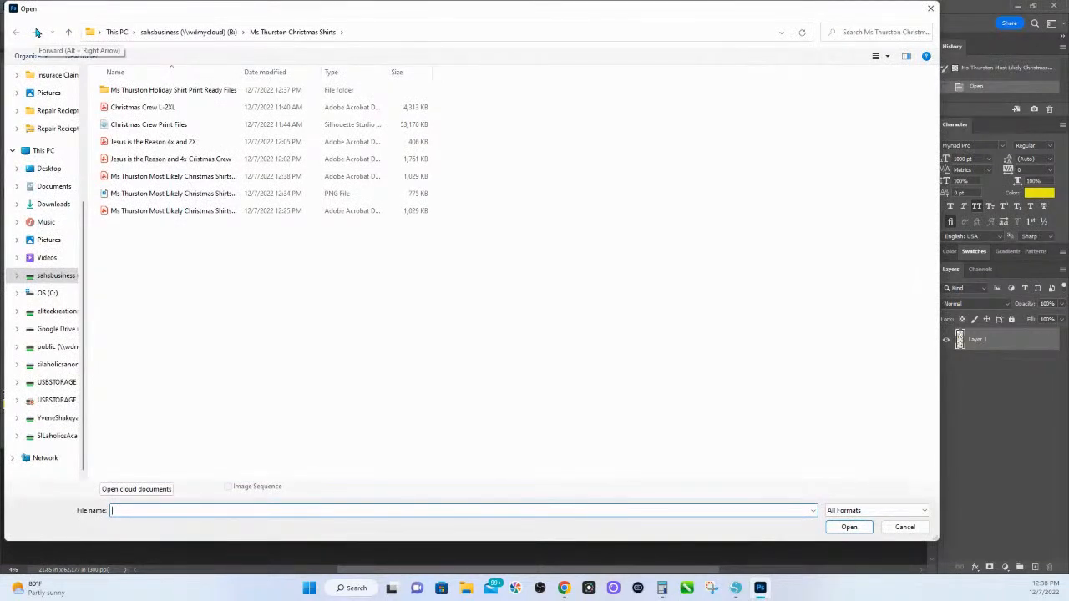
mouse_move(735, 591)
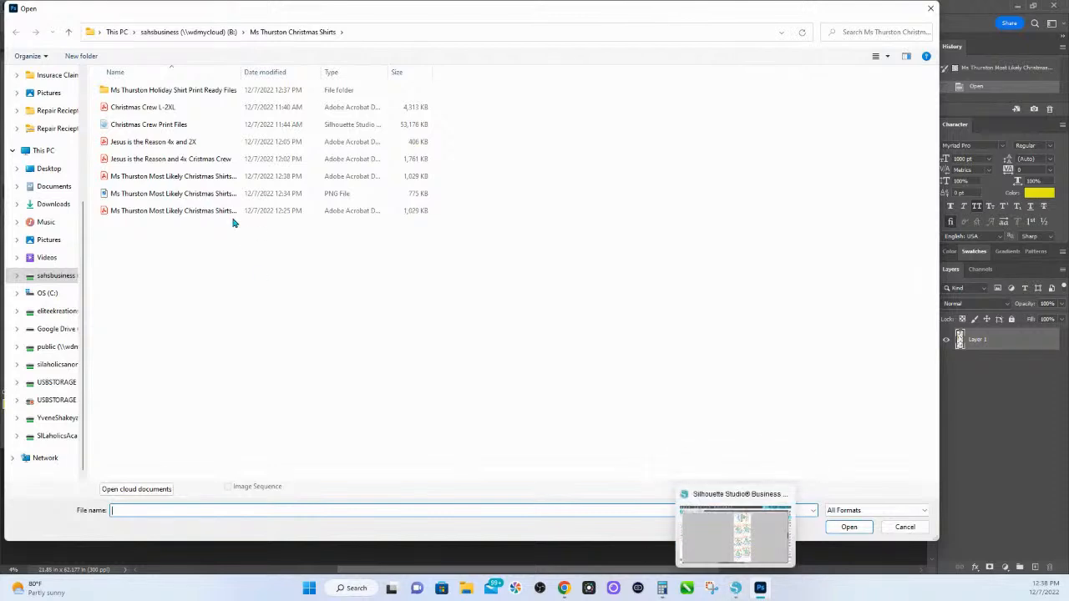
left_click_drag(240, 74, 310, 75)
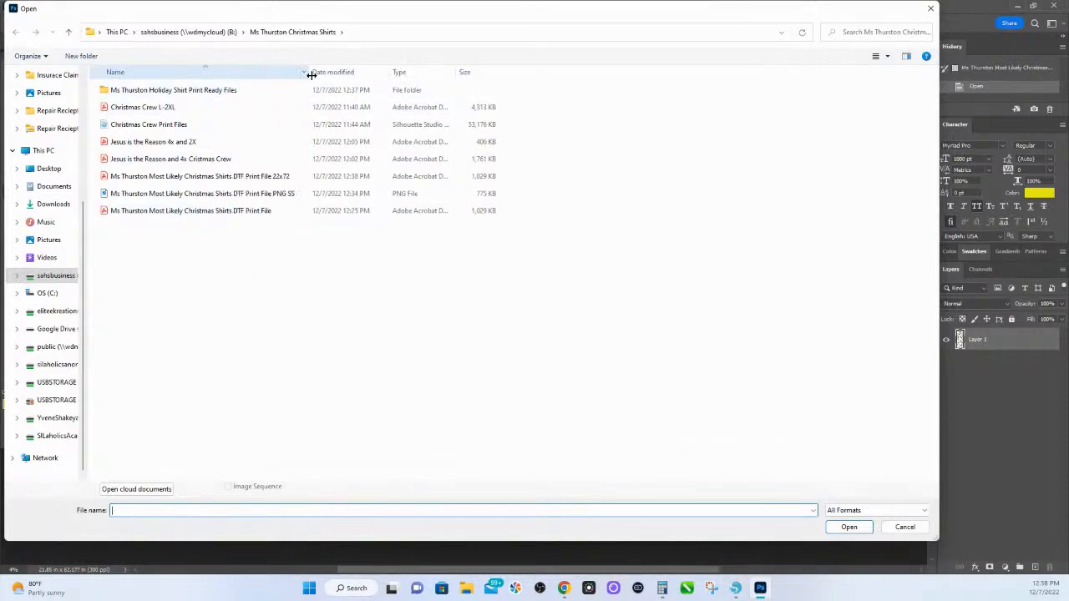
double_click(266, 176)
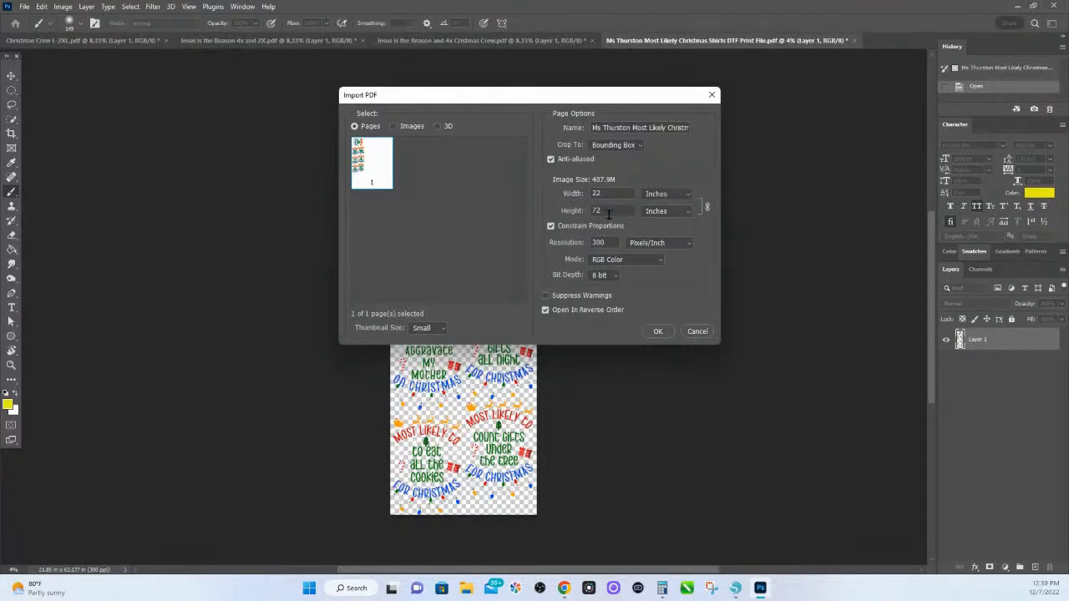
left_click(658, 331)
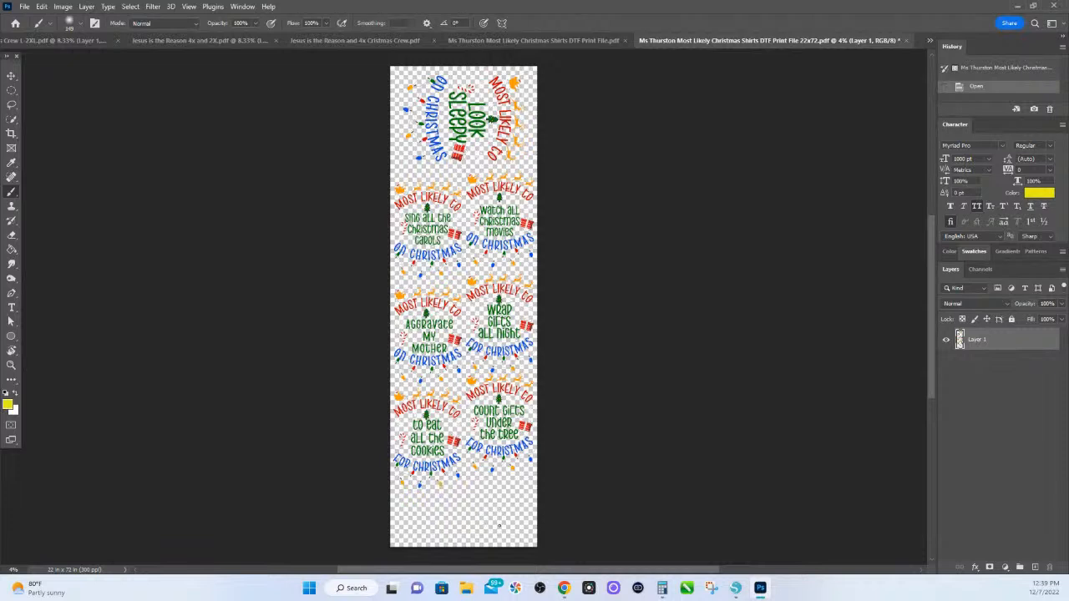
- Set the canvas size of the original Most Likely DTF Print File PDF to 22 in wide by 72 in high
left_click(489, 41)
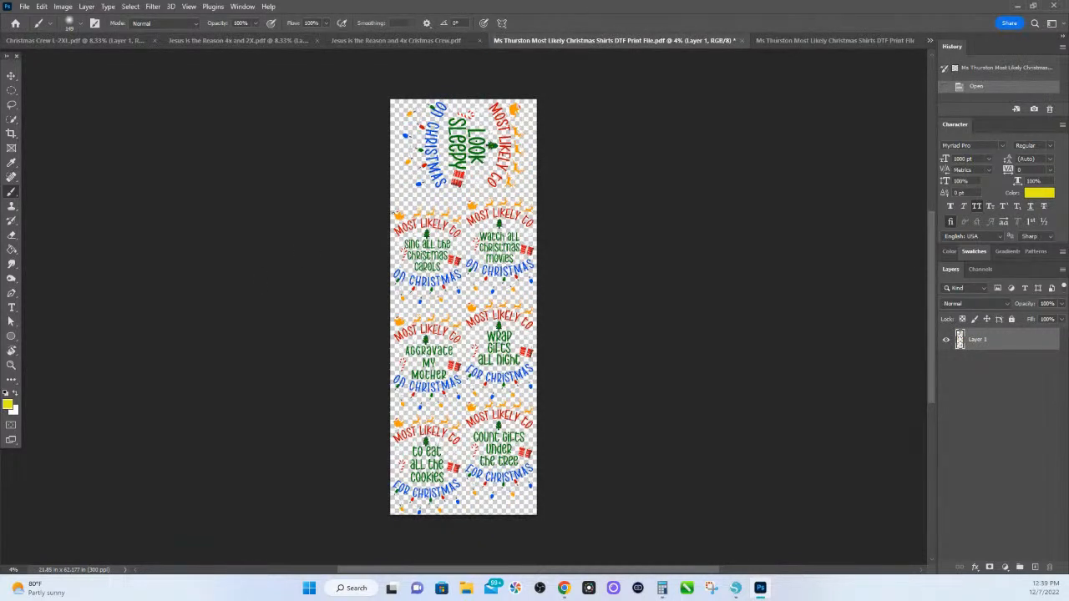
left_click(66, 9)
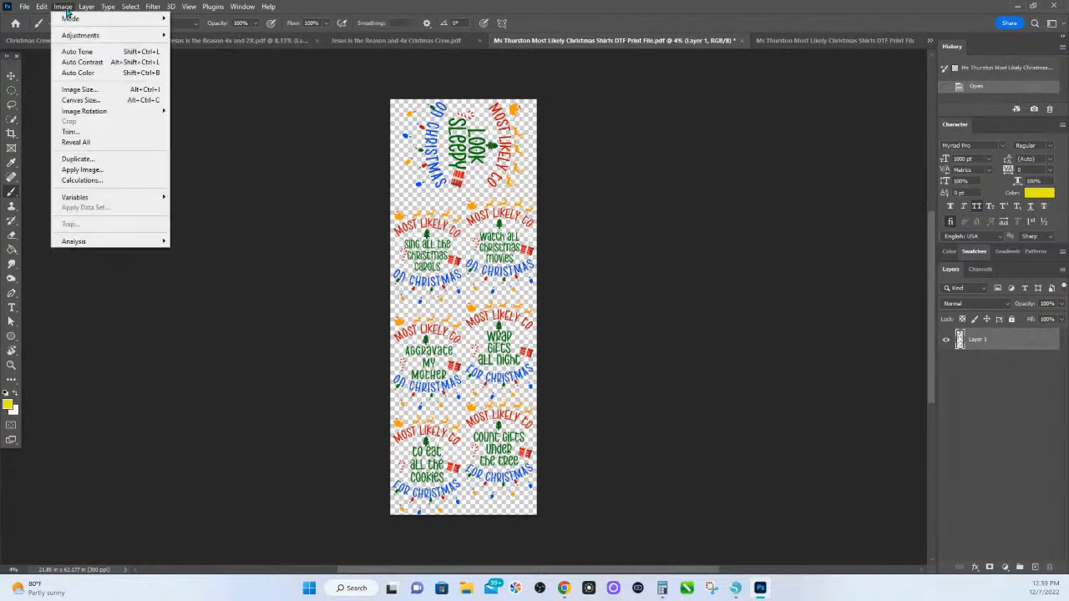
left_click(82, 101)
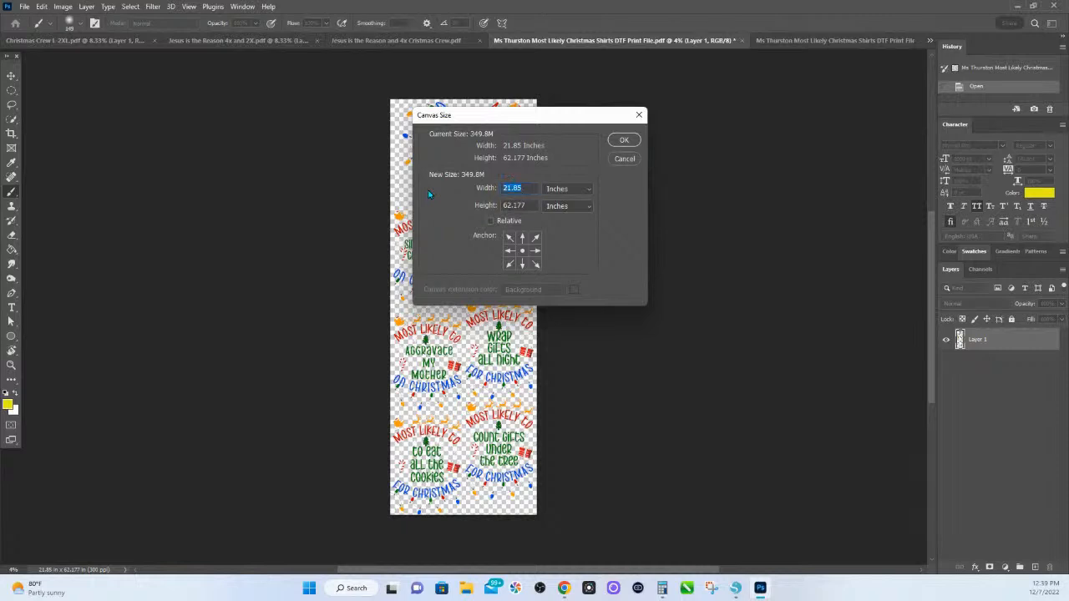
type("22")
key("Tab")
type("72")
left_click(624, 140)
scroll(613, 239, "down", 1)
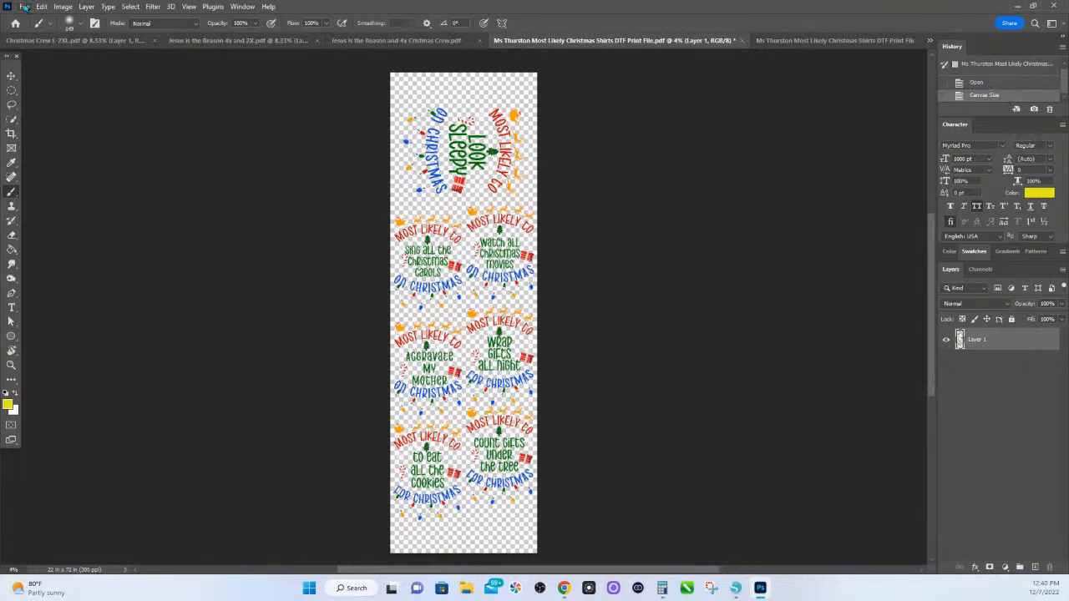
- Open the Most Likely Christmas Shirts DTF Print File PNG SS image from the Christmas shirts folder
left_click(26, 7)
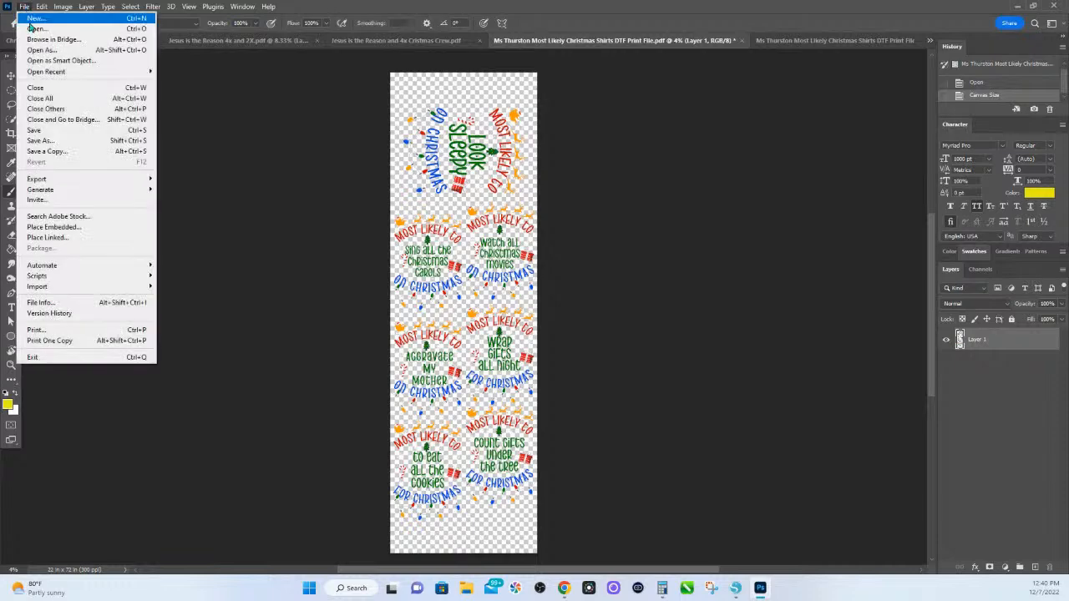
left_click(30, 31)
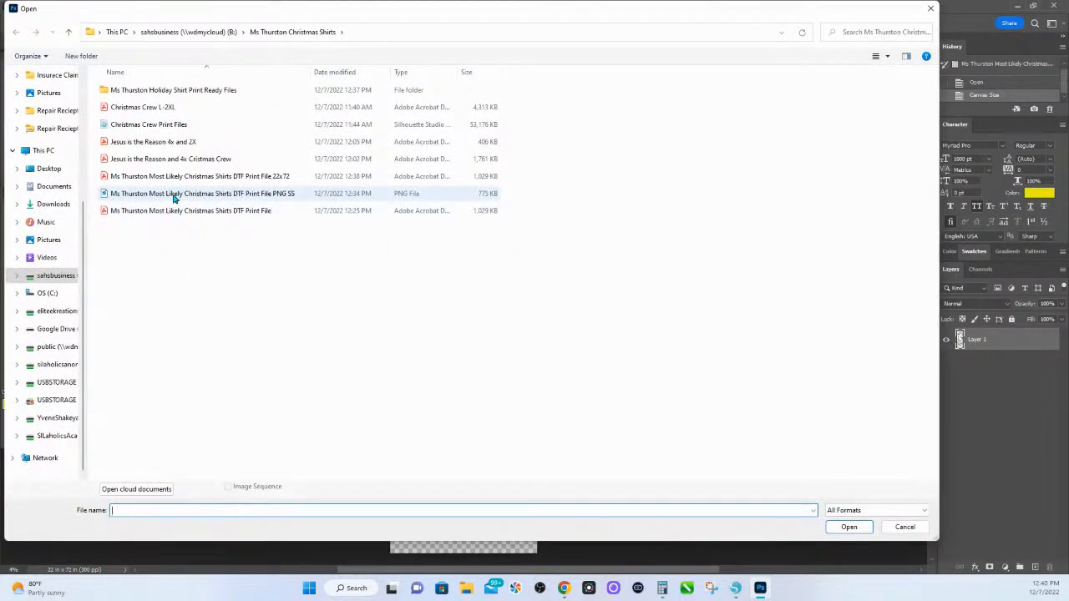
double_click(174, 194)
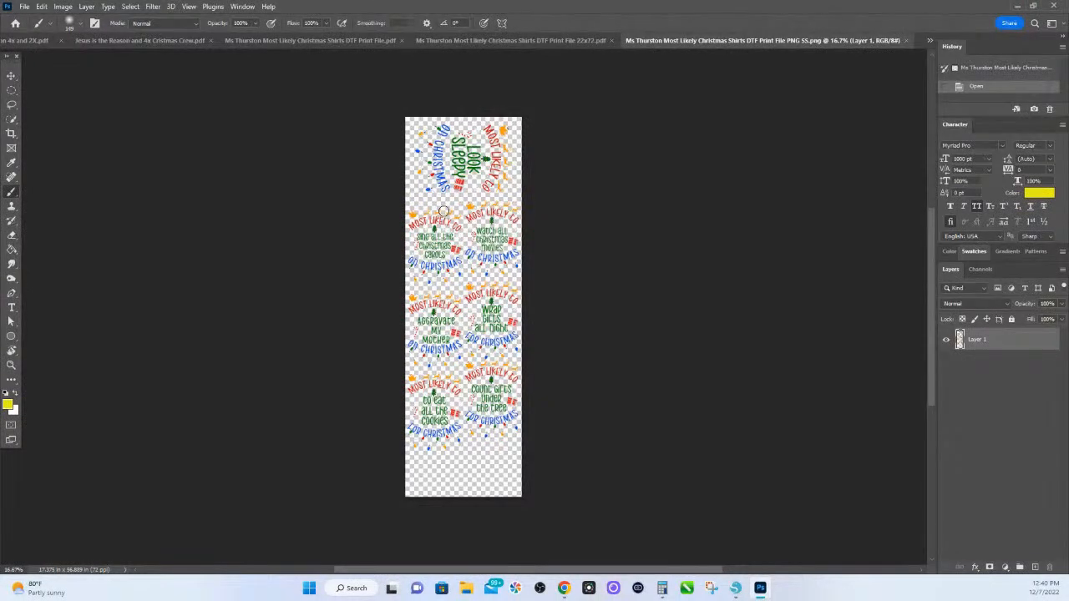
- Examine the Look Sleepy design up close in the PNG SS image and in the 22x72 PDF to compare sharpness
key("z")
mouse_move(422, 127)
left_mouse_down()
mouse_move(572, 212)
mouse_move(537, 168)
left_mouse_up()
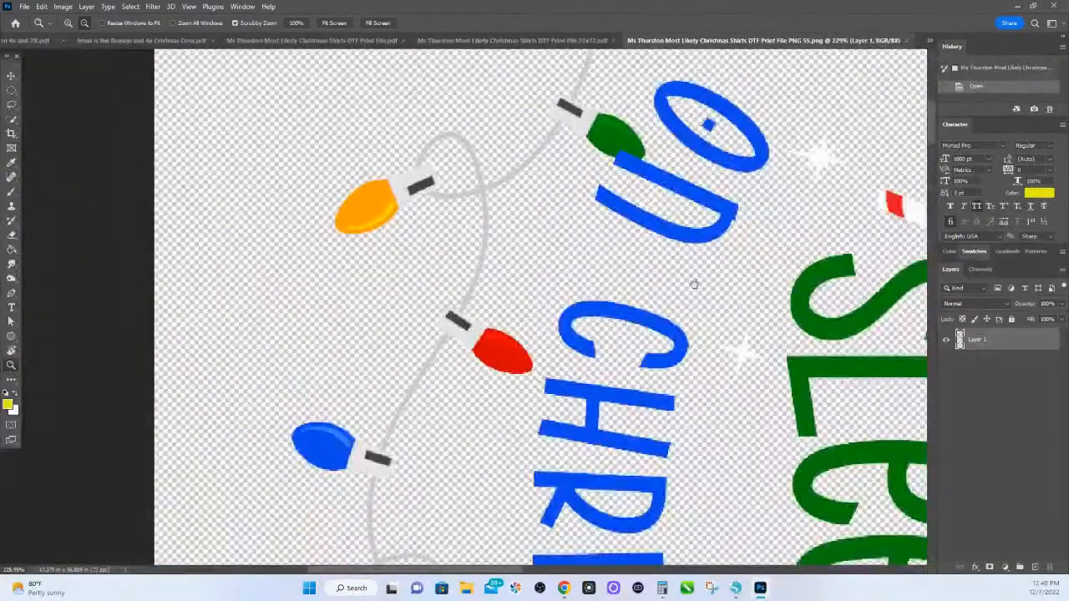
left_click_drag(694, 284, 502, 316)
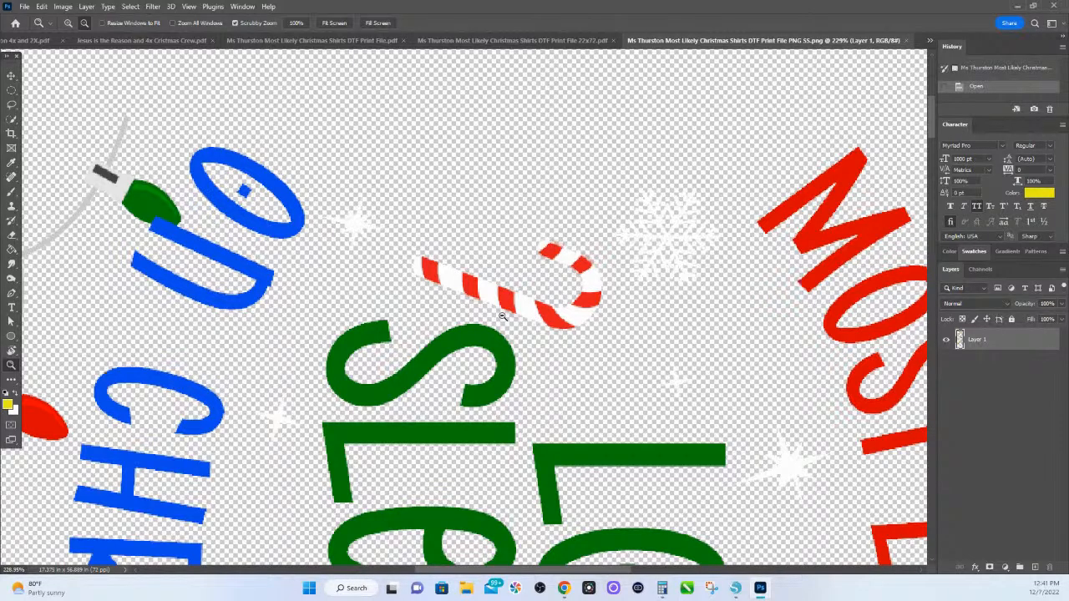
left_click_drag(425, 300, 405, 225)
left_click(406, 225)
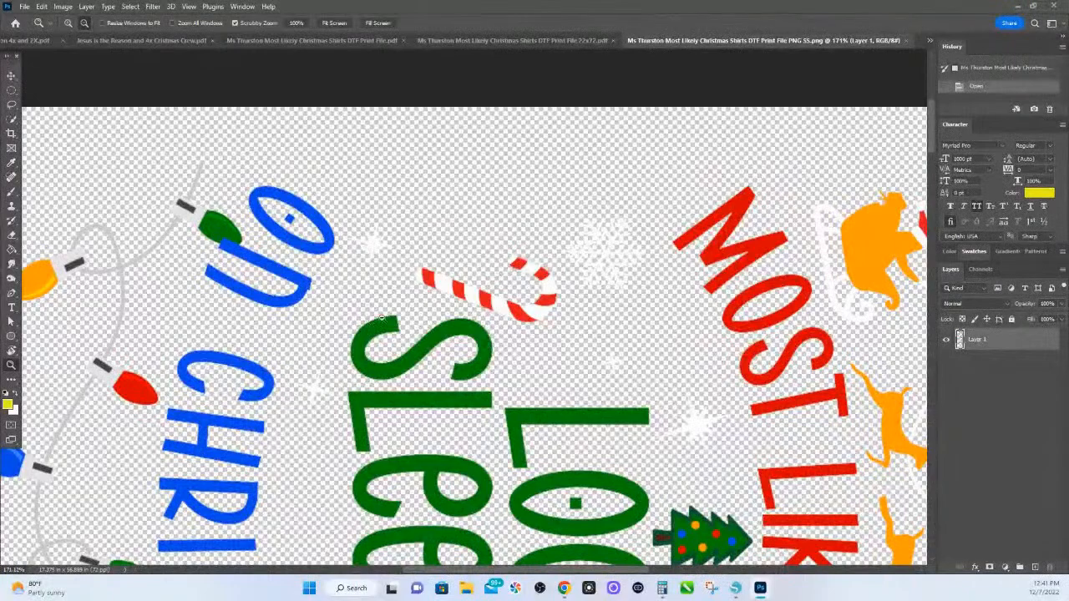
left_click(514, 40)
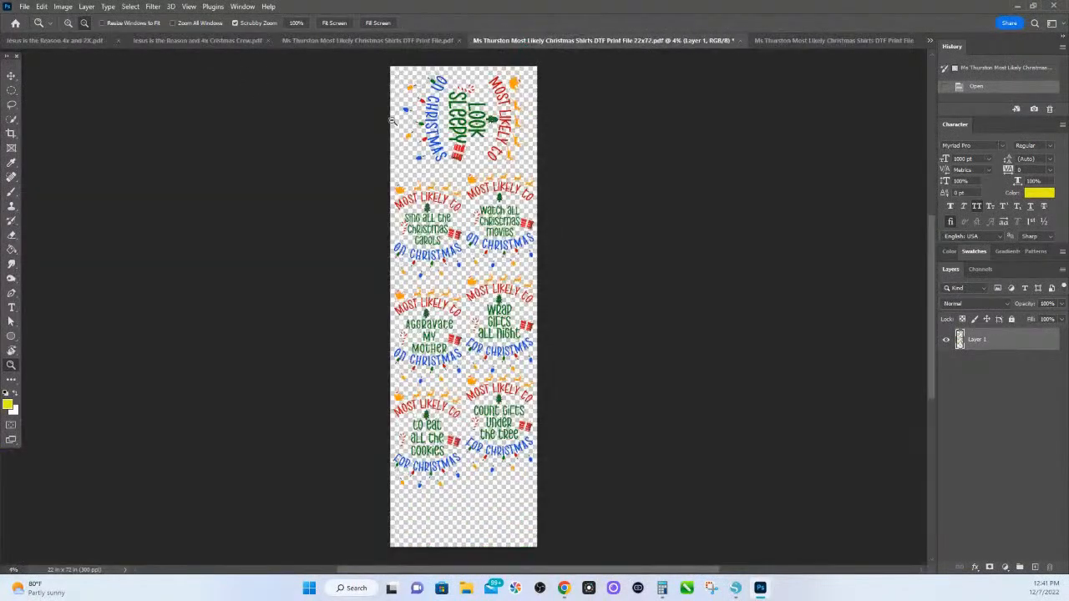
left_click_drag(484, 154, 551, 163)
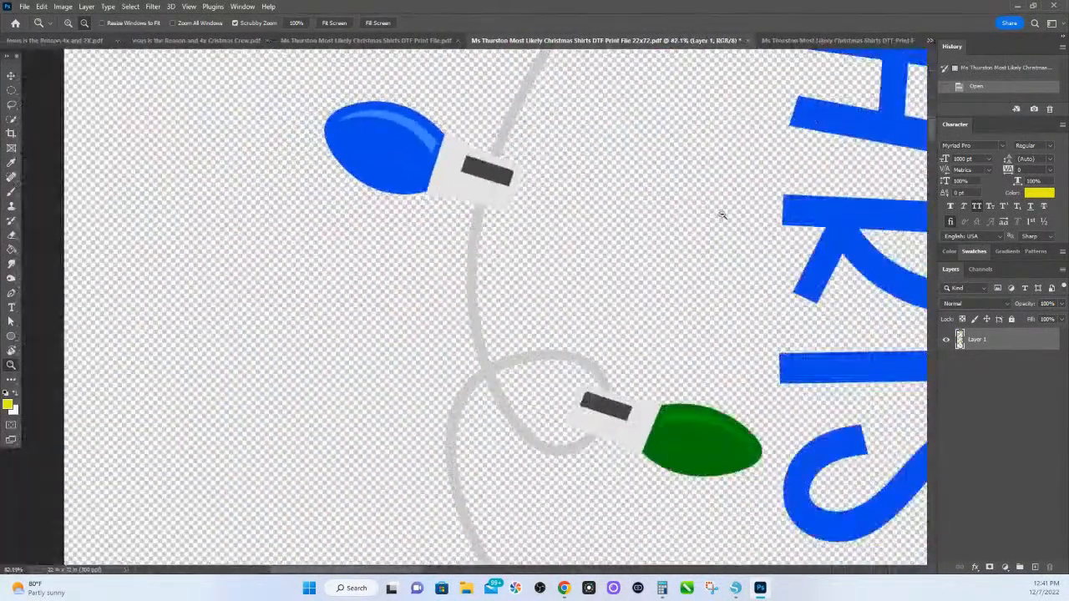
left_click_drag(636, 264, 359, 401)
left_click_drag(655, 177, 429, 435)
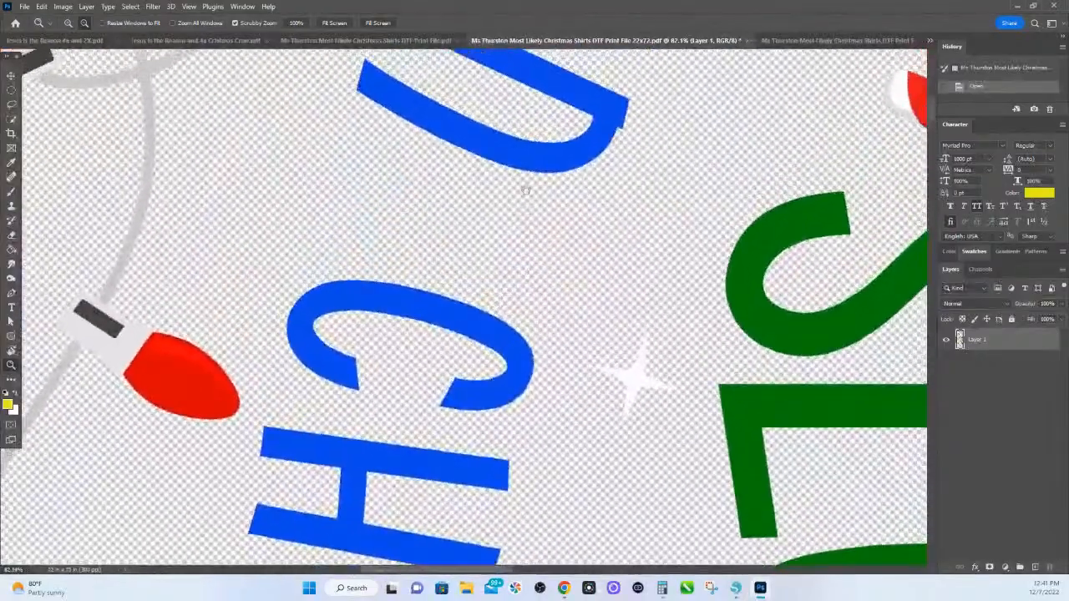
left_click_drag(537, 219, 539, 322)
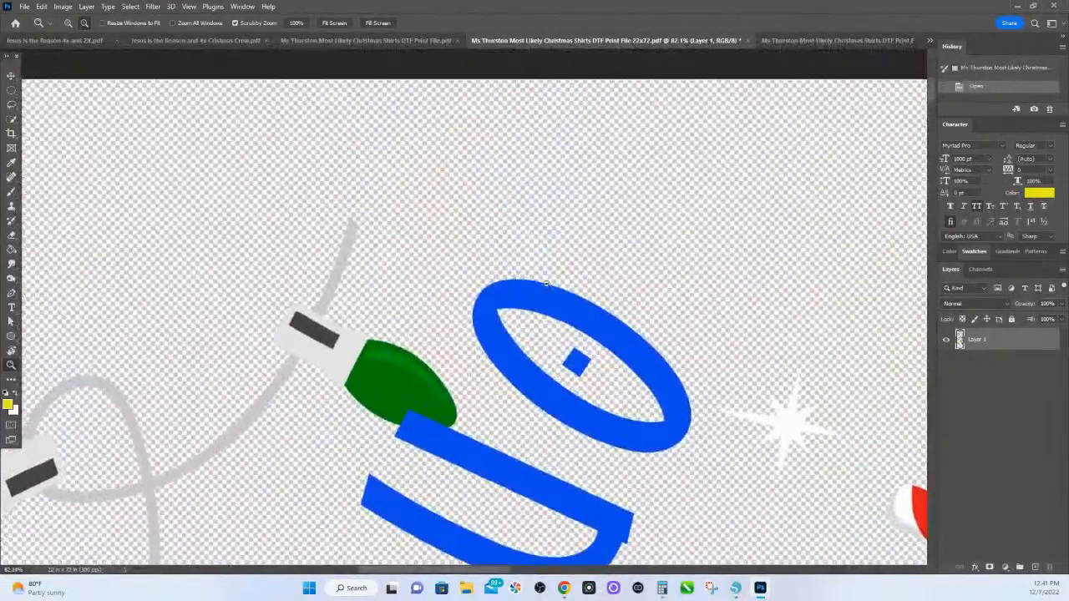
- Compare the pixel edges of the blue "On Christmas" lettering between the PNG SS image and the 22x72 PDF
left_click(788, 43)
left_click_drag(260, 129, 439, 233)
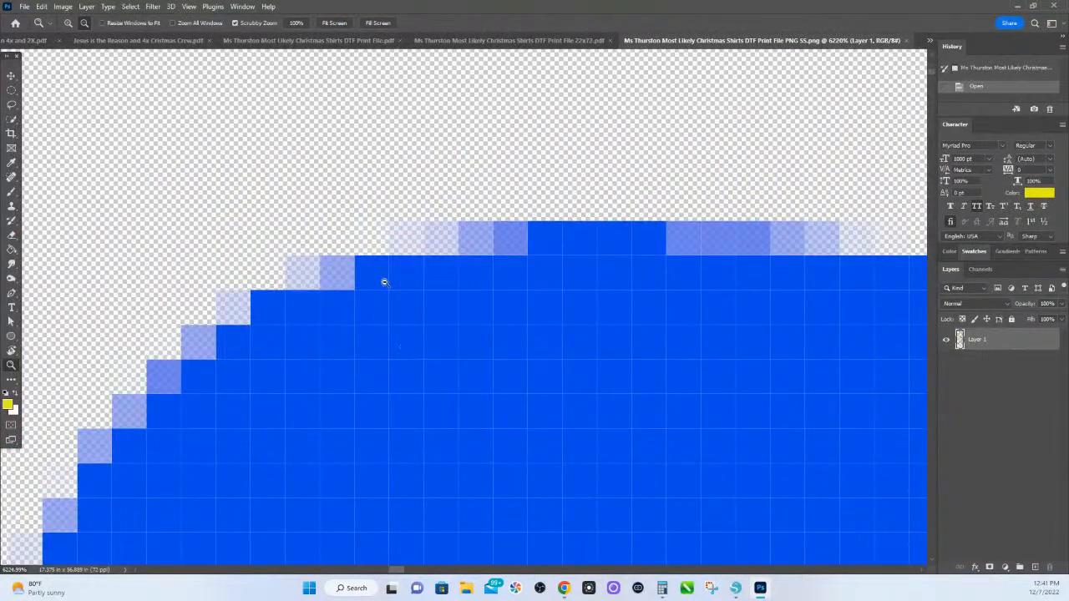
left_click_drag(565, 355, 454, 229)
scroll(633, 443, "down", 10)
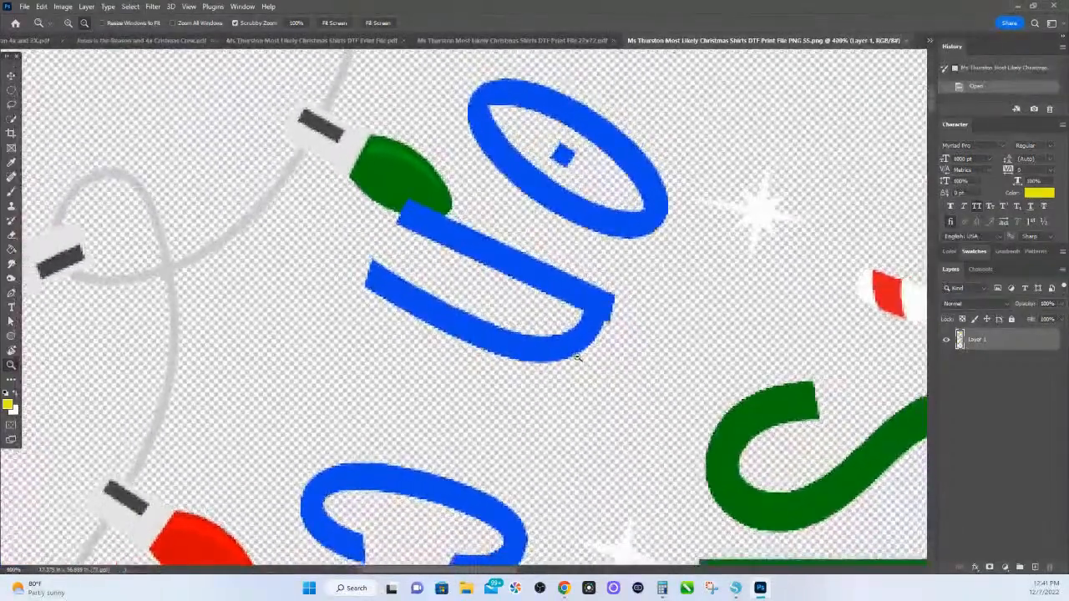
left_click_drag(580, 359, 530, 274)
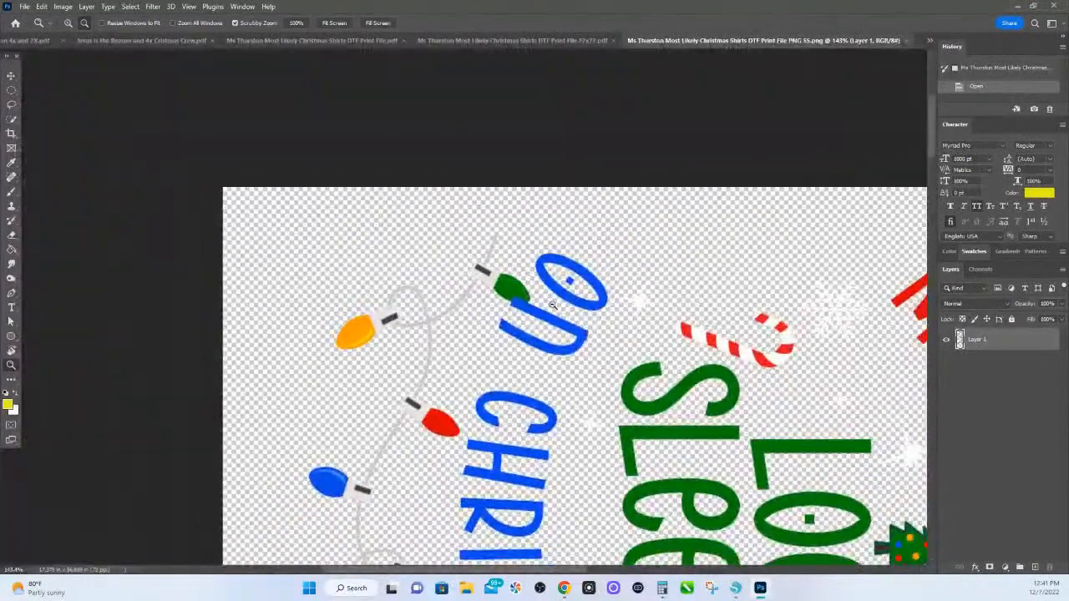
left_click(551, 303, "alt")
left_click(551, 304, "alt")
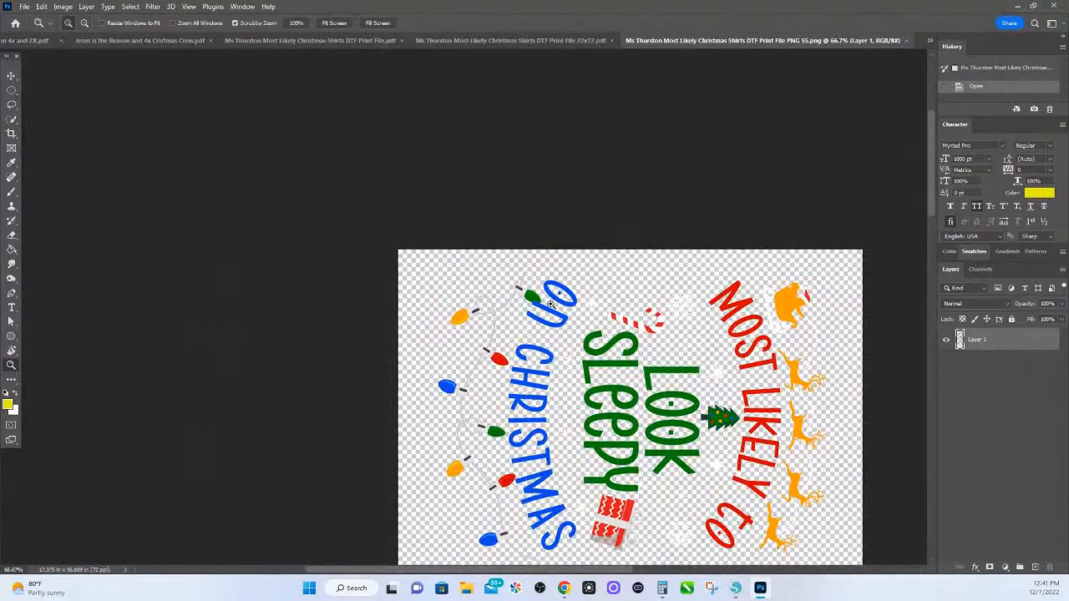
left_click(551, 303)
left_click(559, 305)
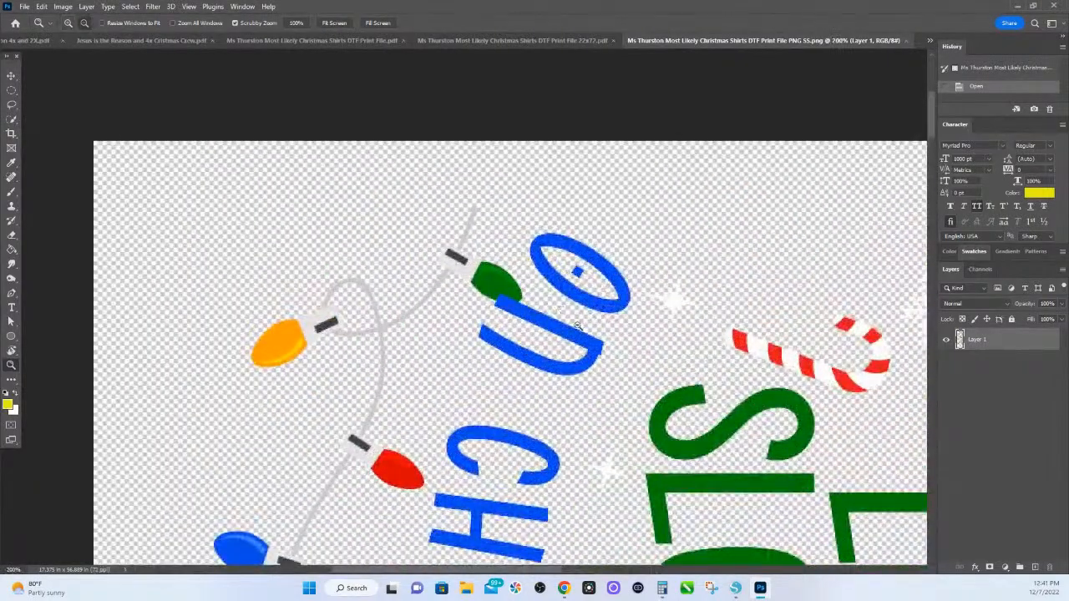
left_click(556, 42)
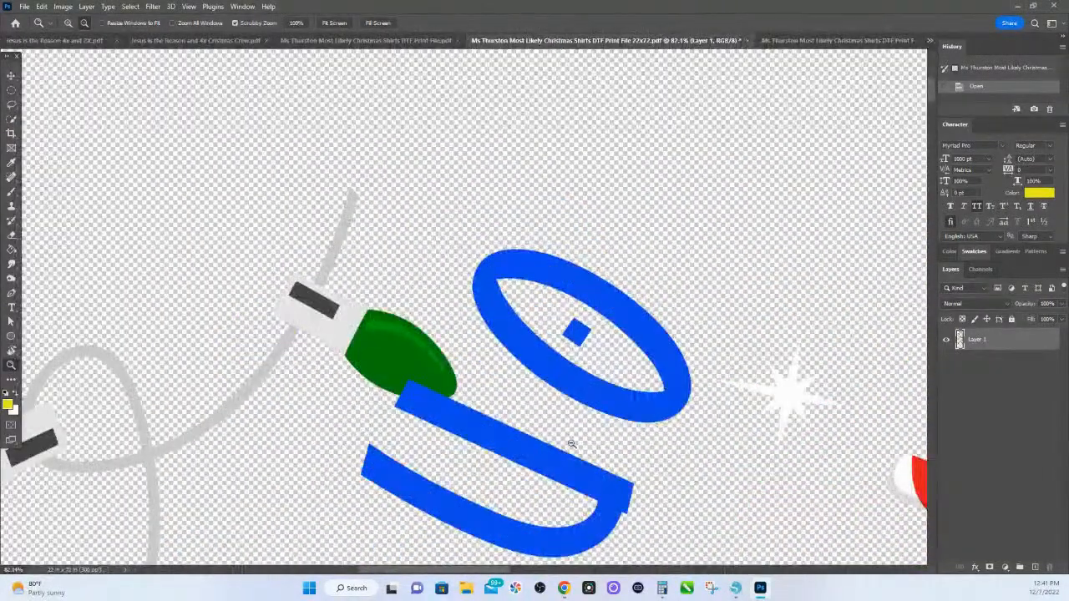
left_click_drag(488, 233, 585, 323)
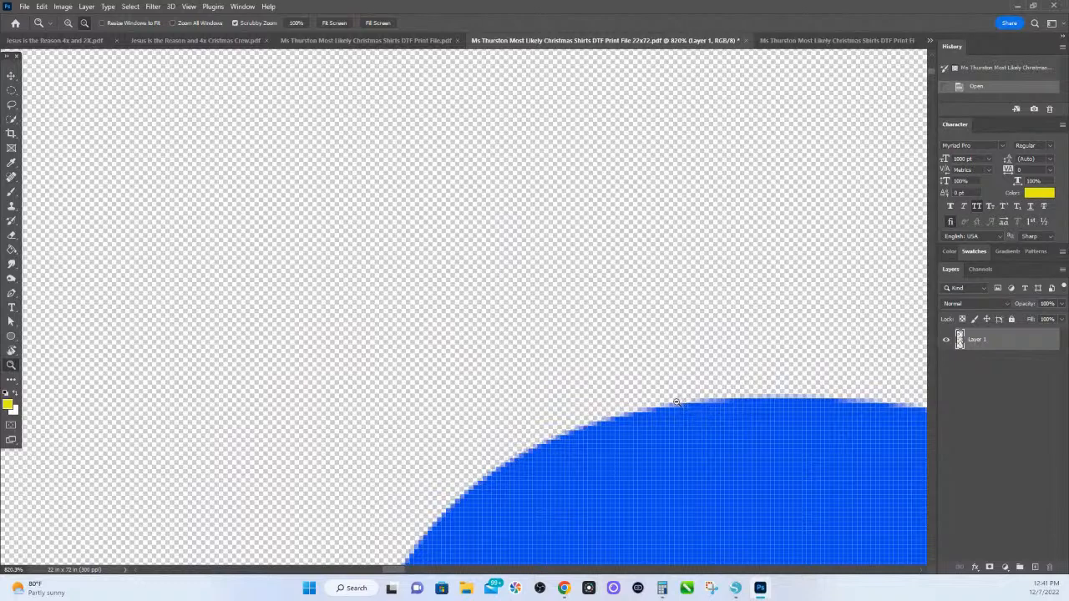
- Examine the green bulb and blue lettering of the 22x72 PDF at about 120% magnification for edge quality
left_click(578, 461)
left_click(578, 462, "alt")
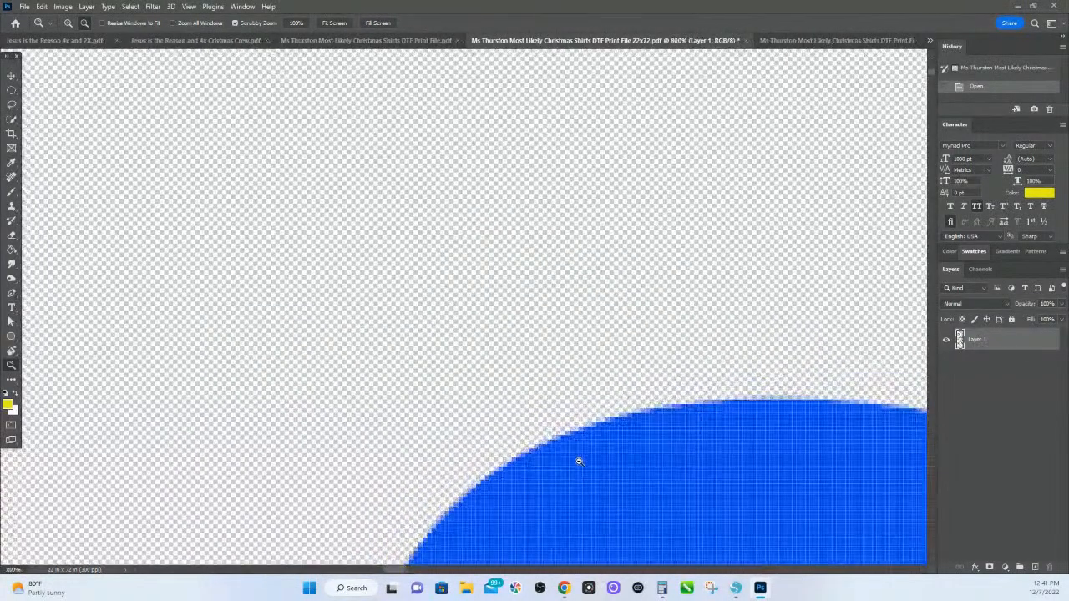
left_click(578, 461, "alt")
left_click(578, 461, "alt")
left_click_drag(578, 461, 514, 180)
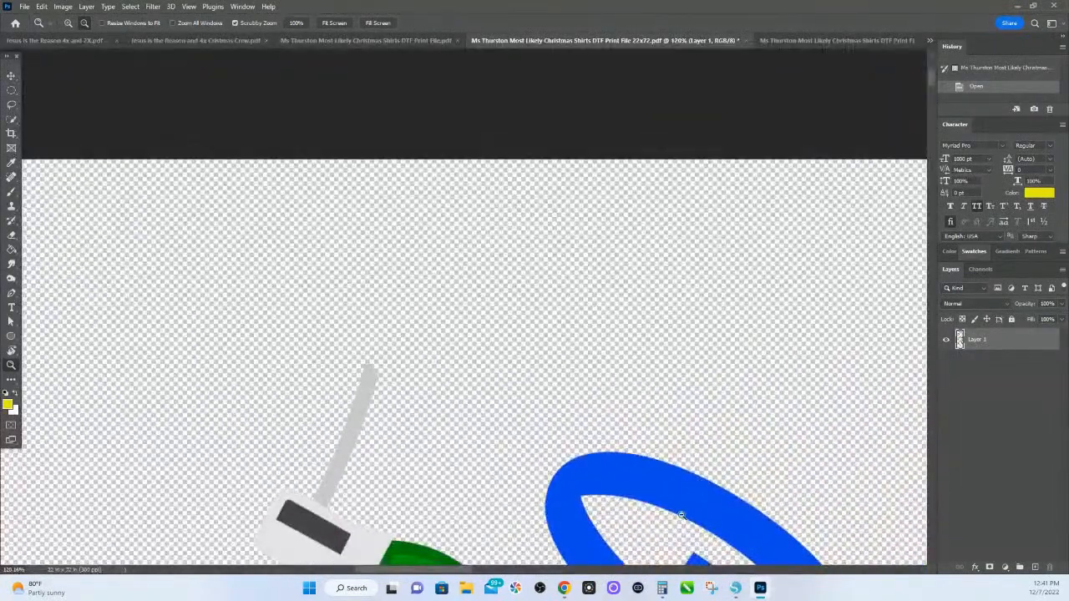
scroll(576, 411, "down", 5)
scroll(588, 406, "down", 5)
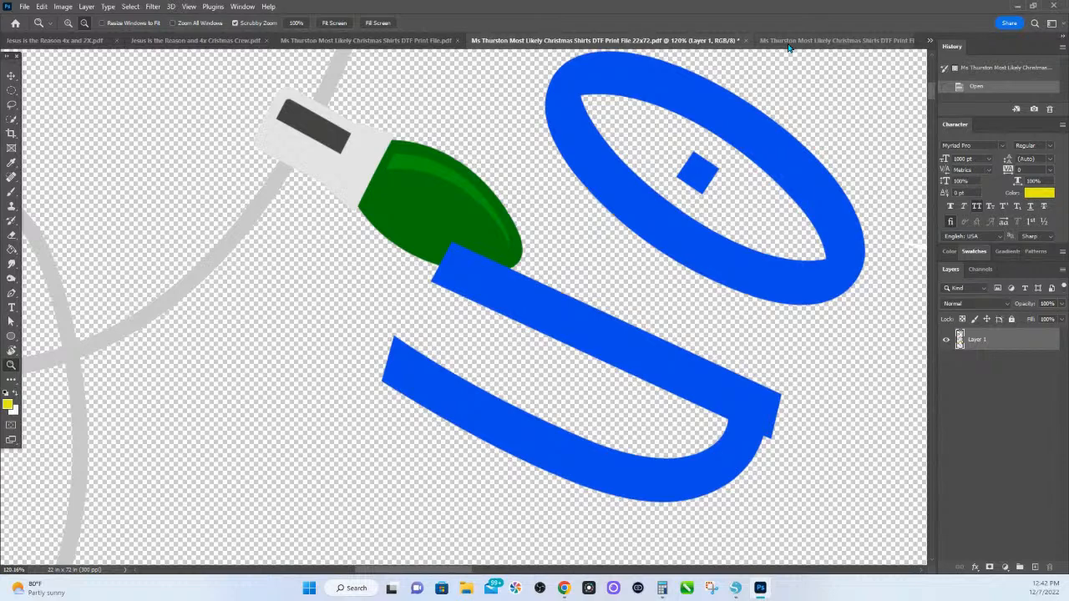
- Open the Holiday Shirt Print Ready Files folder inside the Christmas Shirts folder in File Explorer to review the exported PNG files
left_click(470, 590)
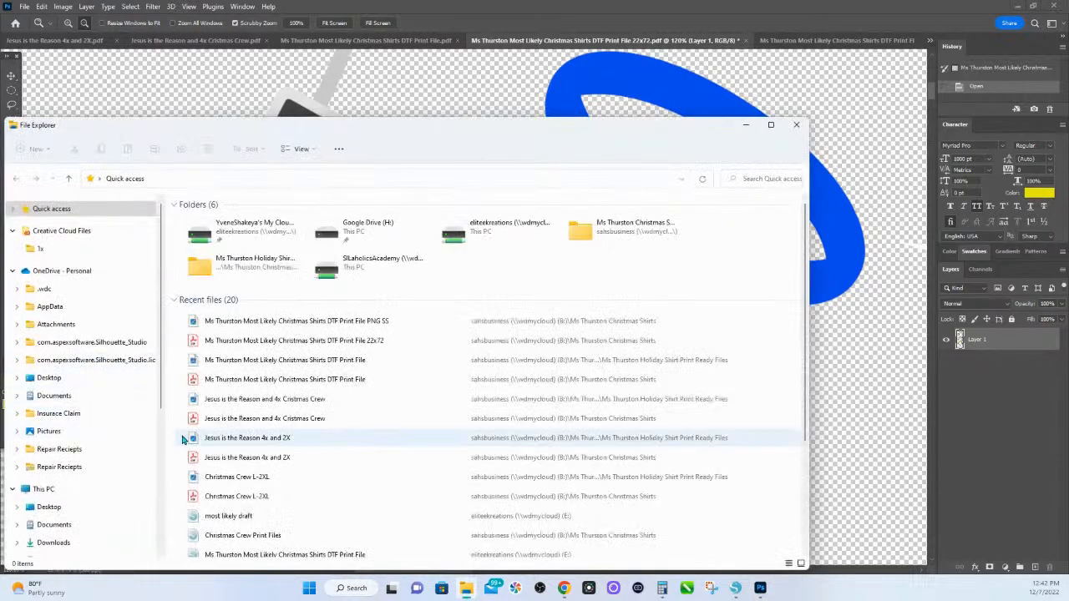
left_click(211, 269)
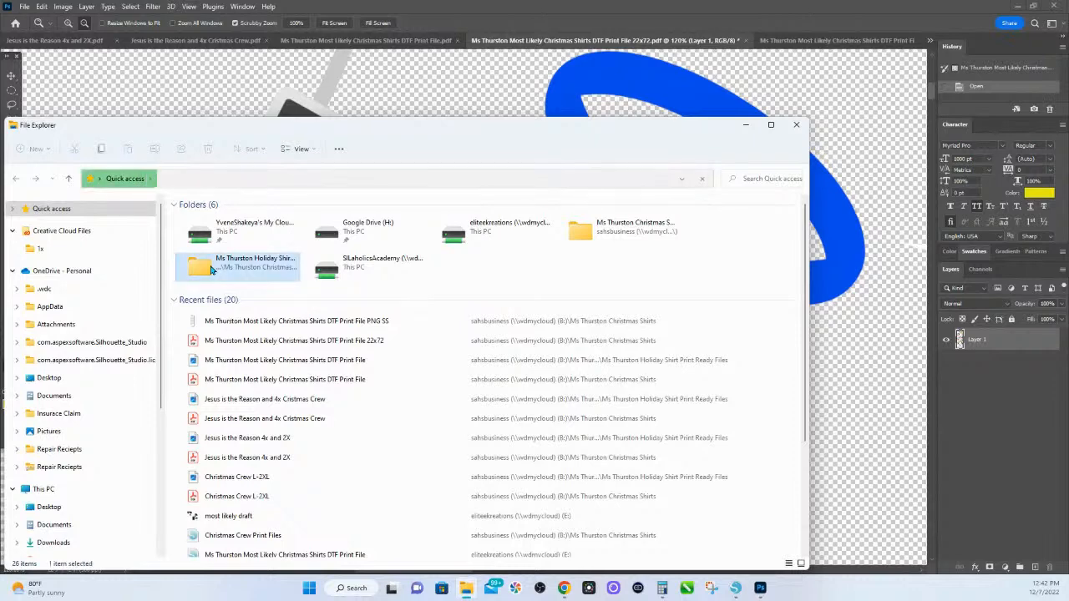
left_click(583, 233)
double_click(583, 233)
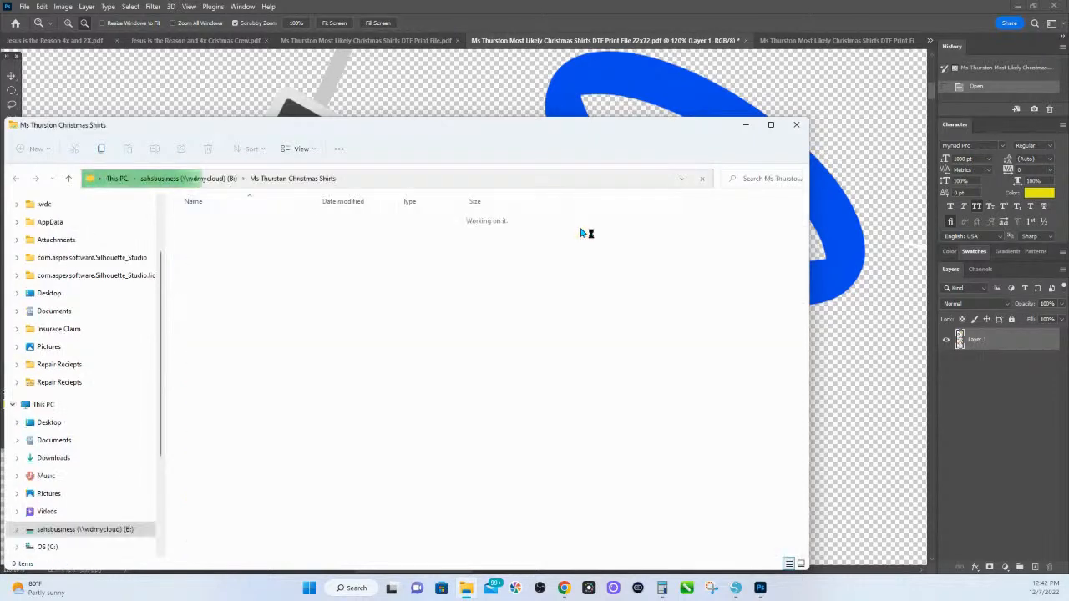
left_click(230, 221)
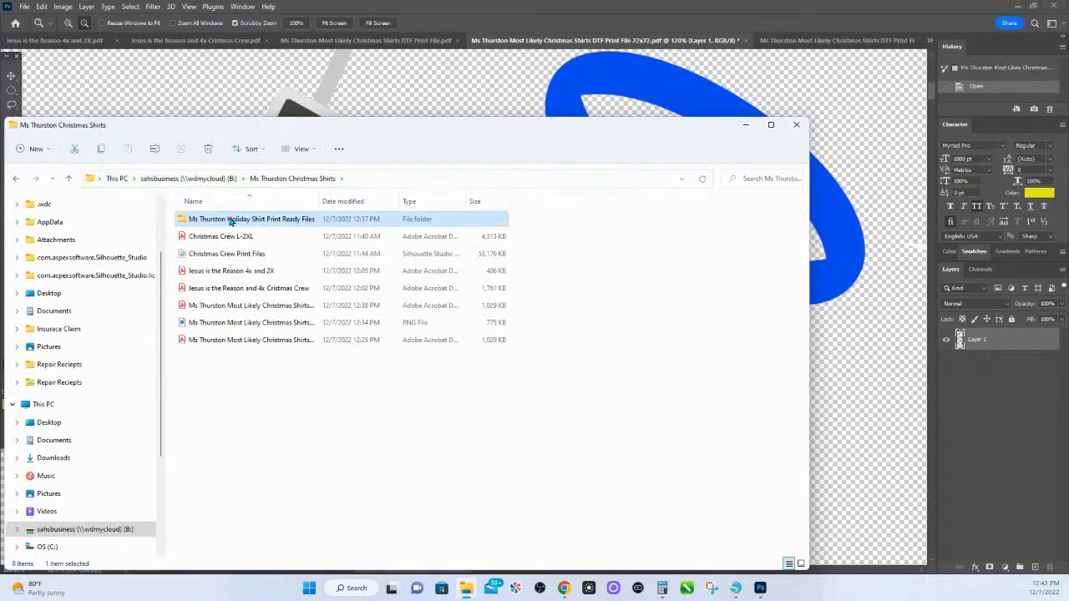
double_click(232, 221)
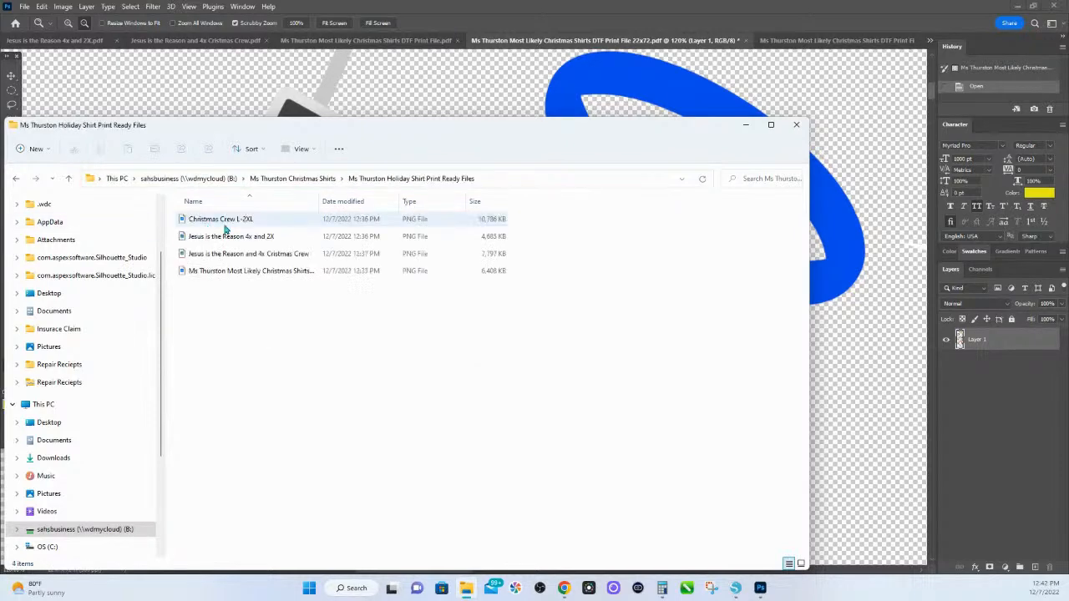
- Return to the Christmas Shirts folder and compress the Holiday Shirt Print Ready Files folder to a ZIP file
left_click(314, 181)
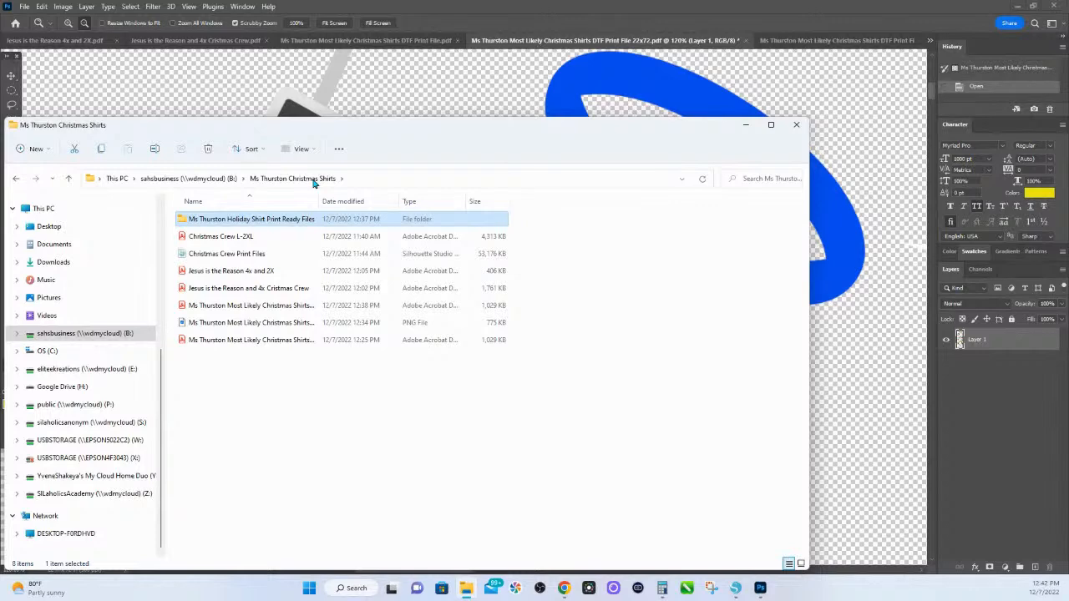
right_click(210, 224)
double_click(190, 221)
right_click(191, 222)
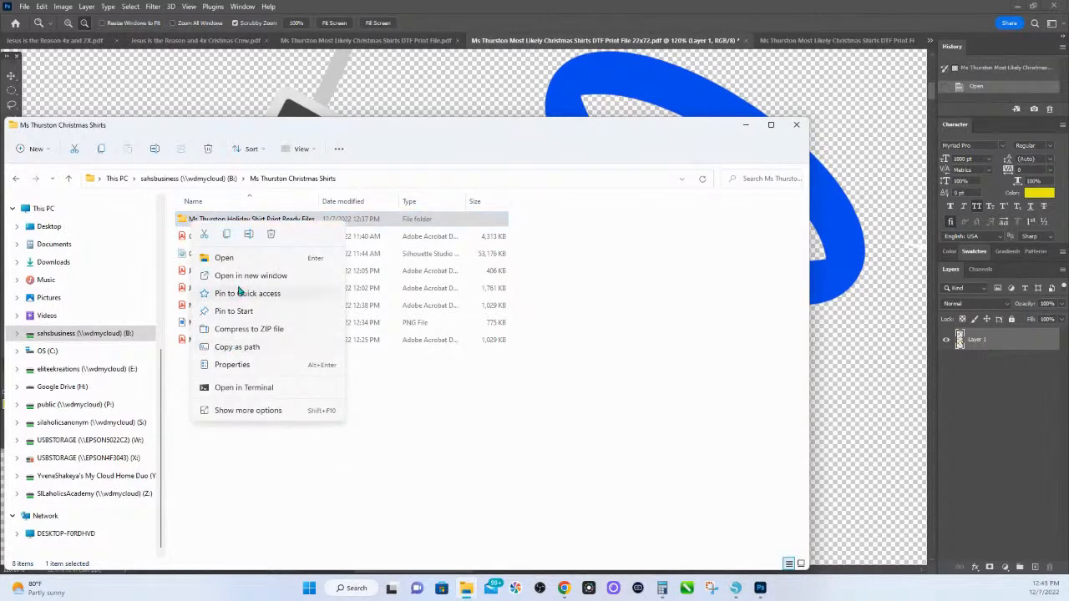
left_click(244, 343)
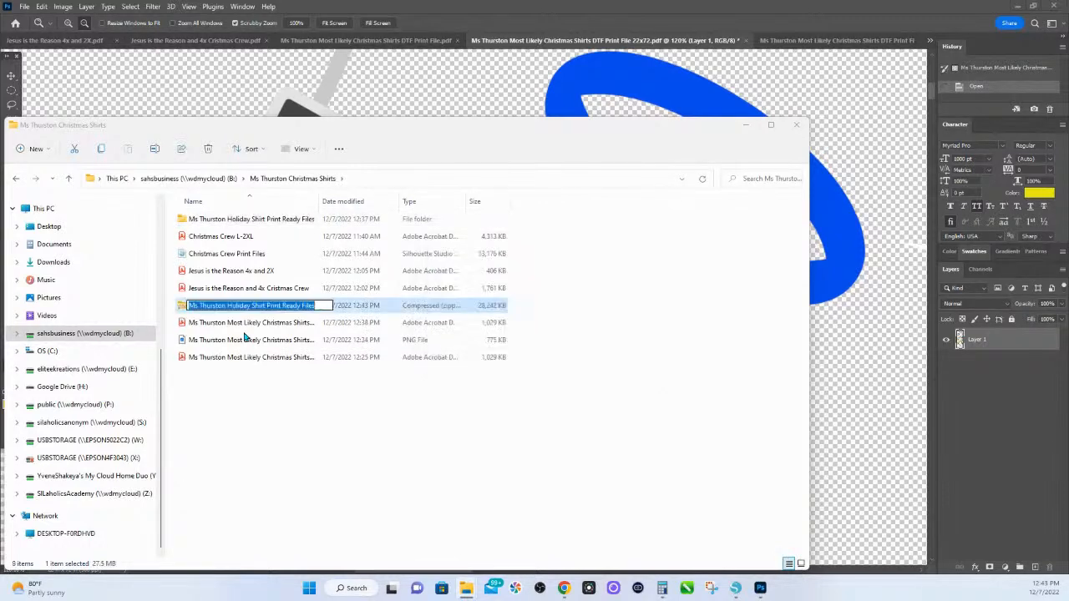
key("alt+Tab")
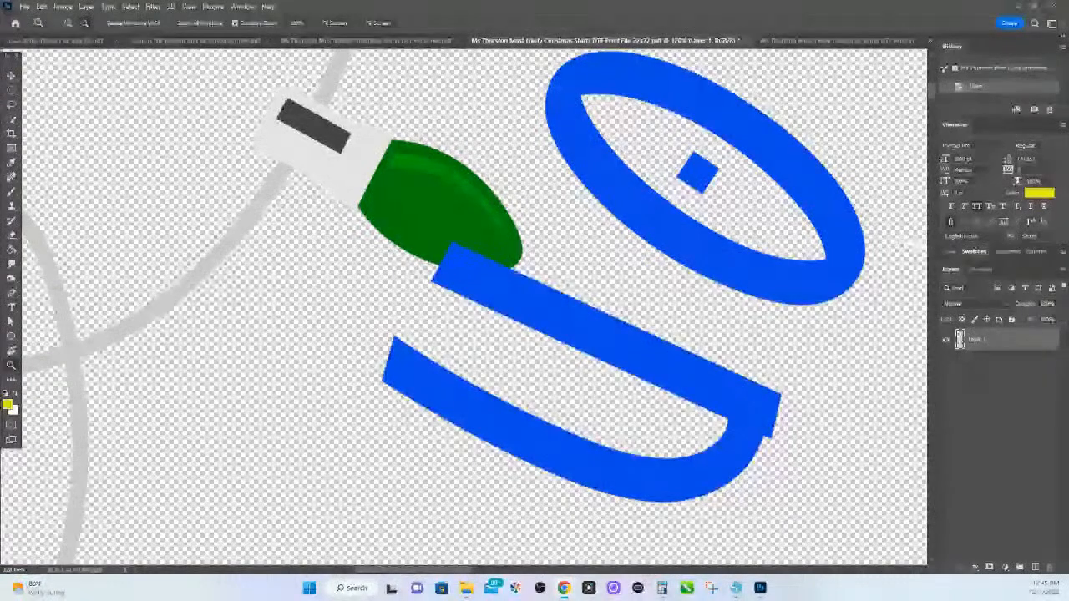
- Switch to Chrome and look through the Silhouette Studio trainings and upcoming live classes on the shop.hsink365.com homepage
left_click(735, 589)
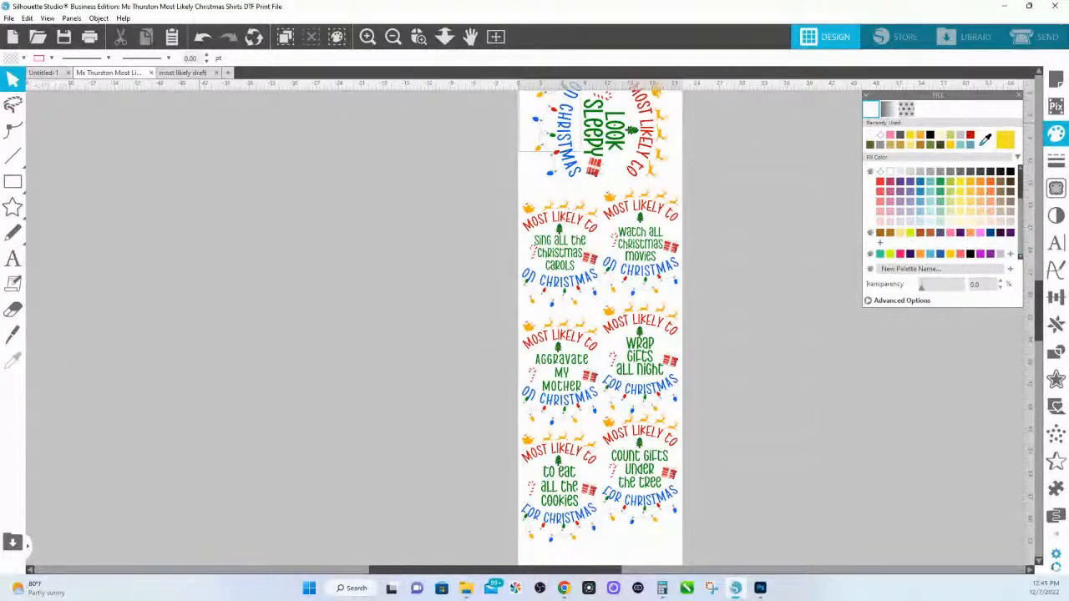
left_click(564, 588)
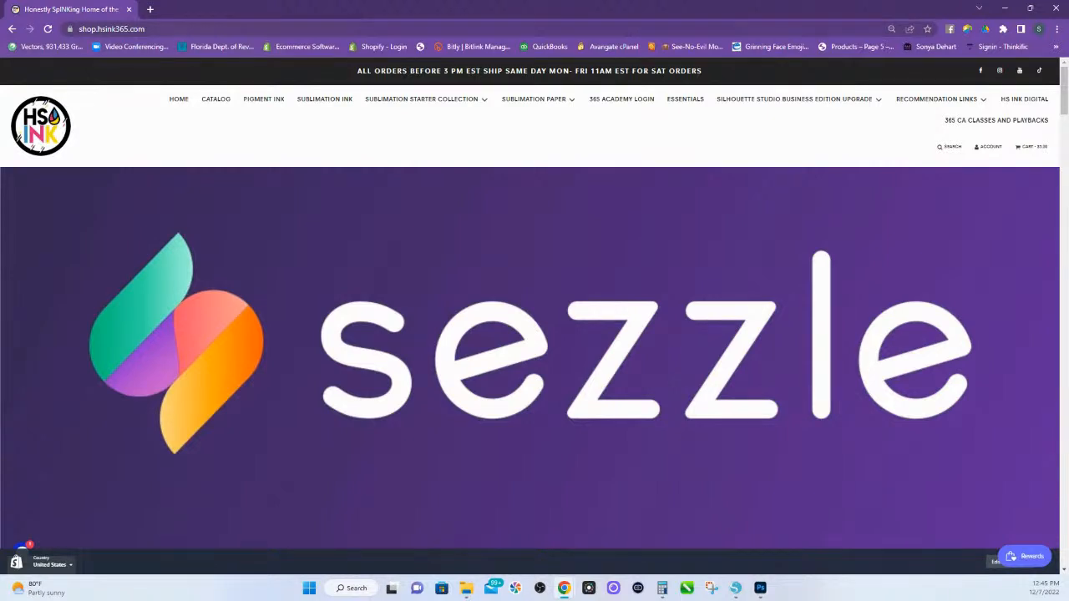
scroll(566, 219, "down", 5)
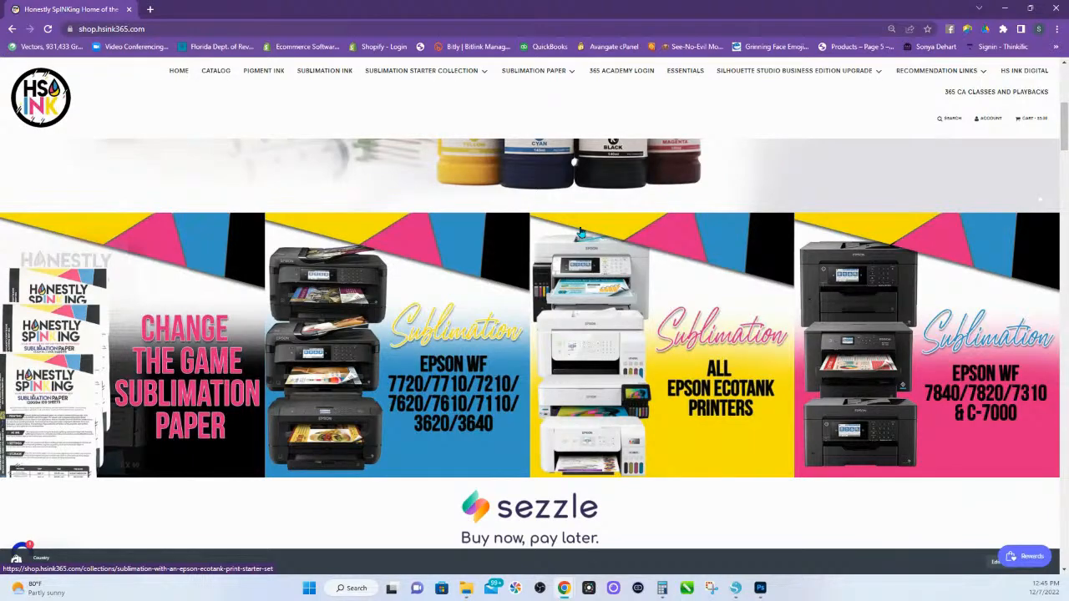
scroll(580, 232, "down", 7)
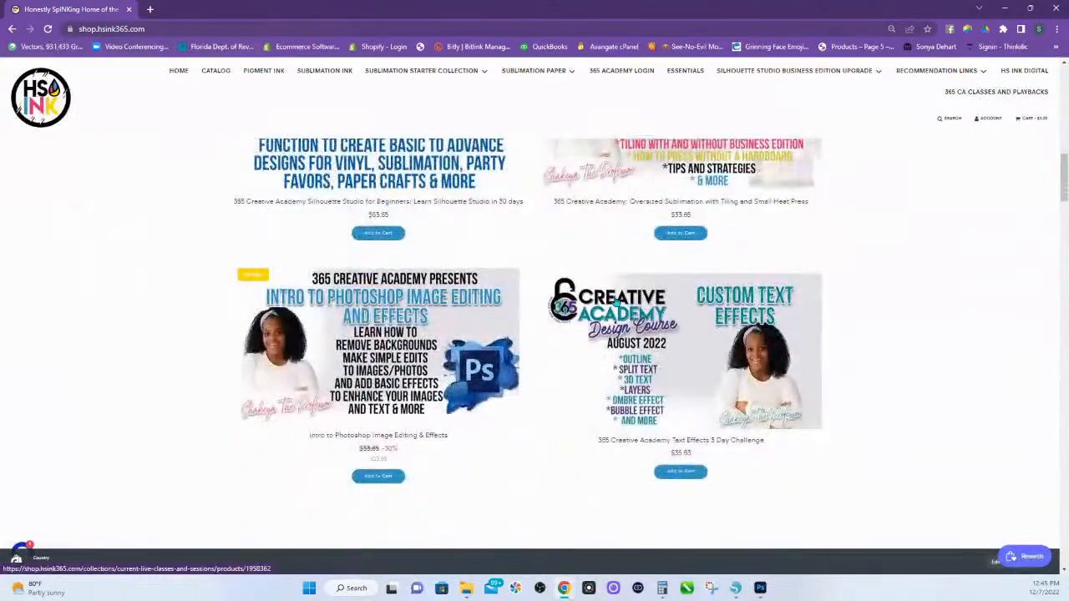
scroll(520, 367, "up", 2)
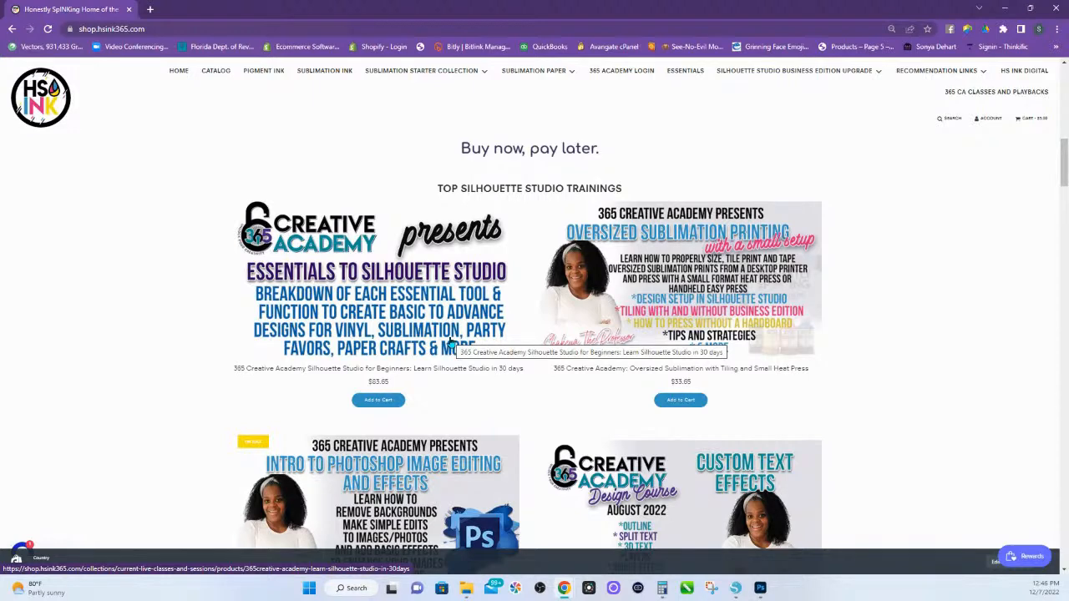
scroll(451, 343, "down", 3)
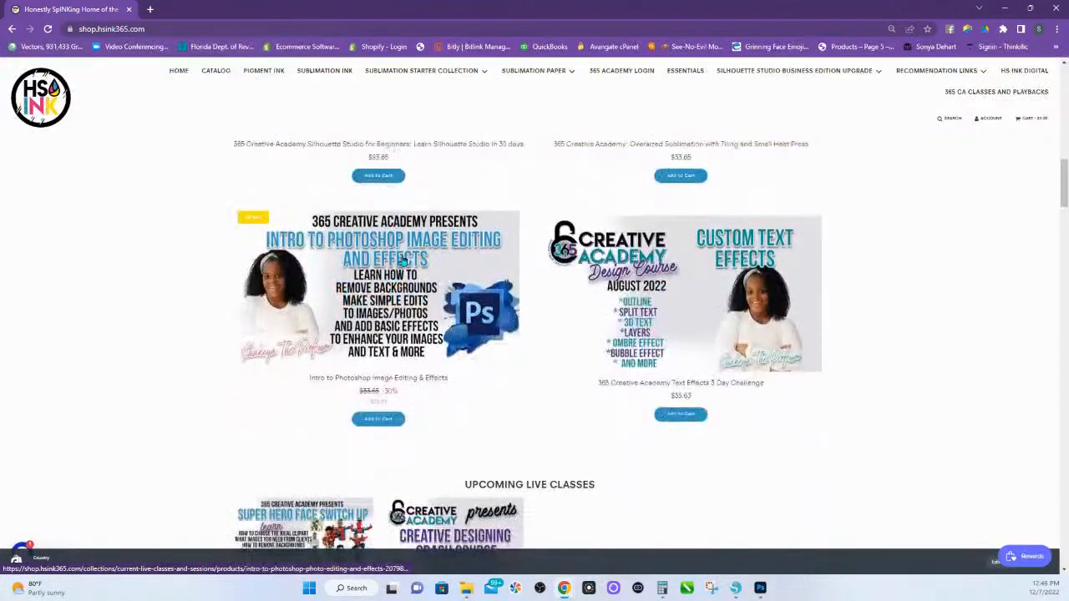
scroll(405, 263, "down", 3)
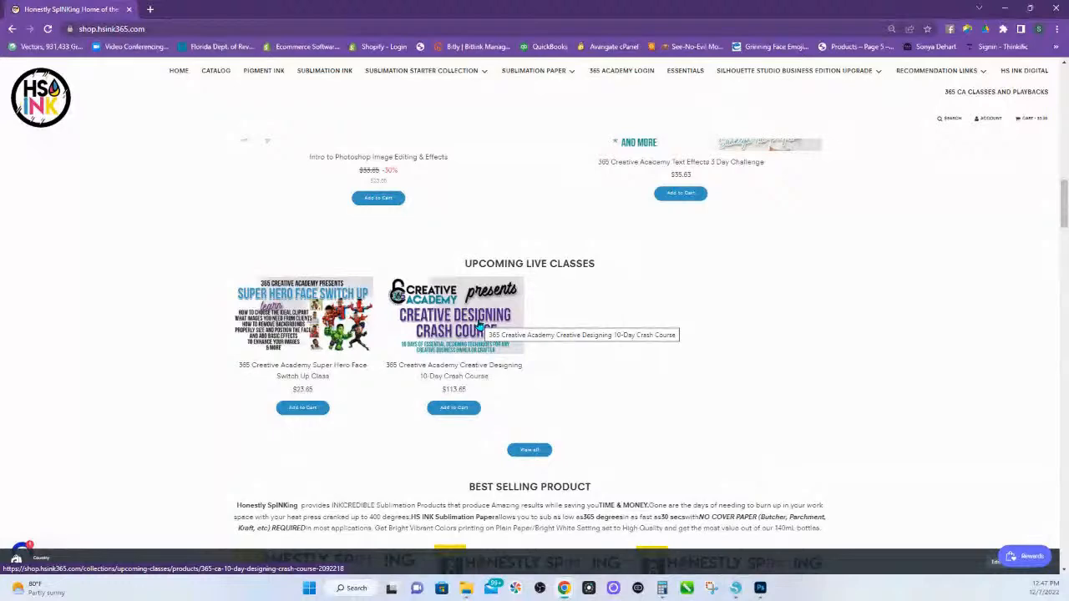
scroll(613, 267, "up", 5)
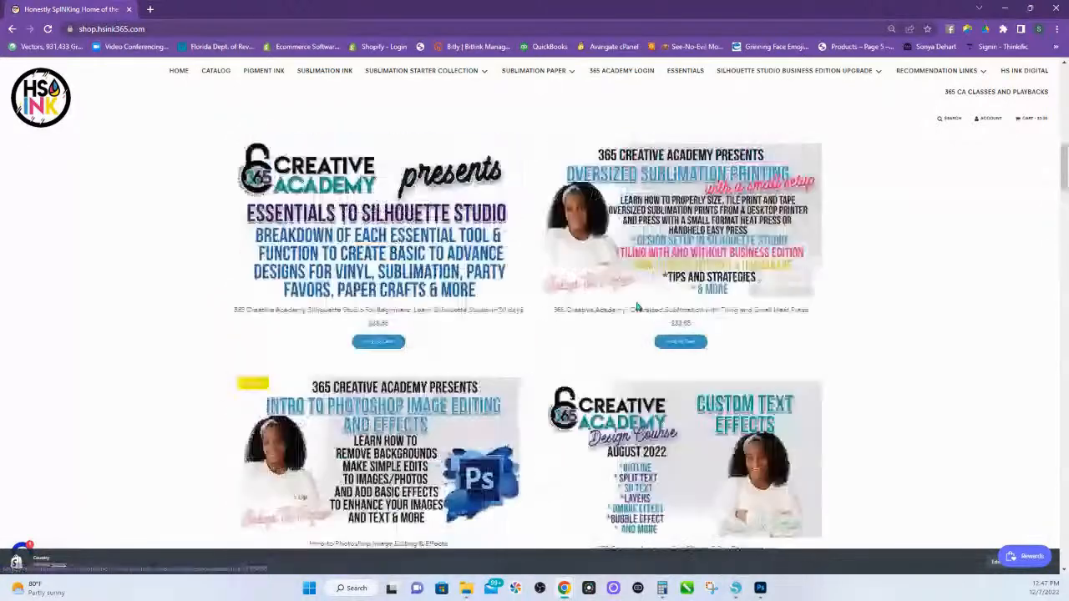